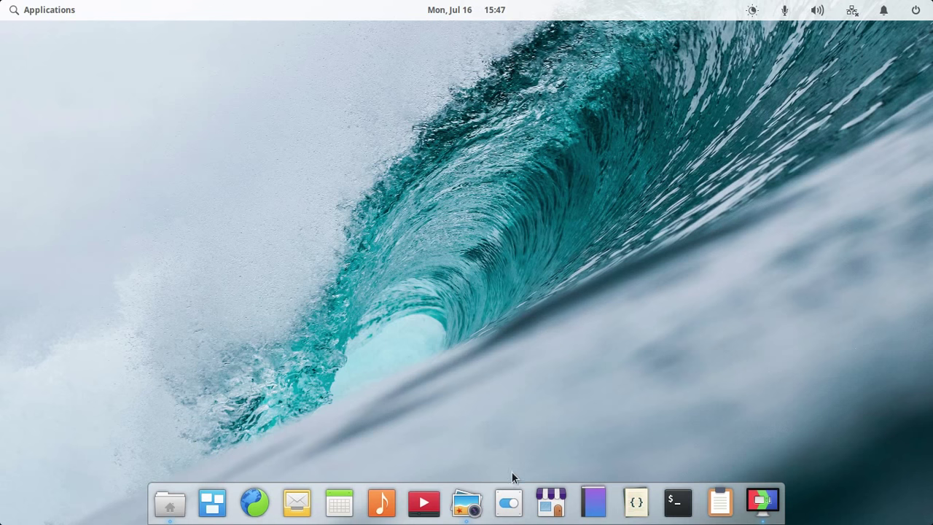
- Check the operating system version on the About page of System Settings, and close the settings
click(508, 508)
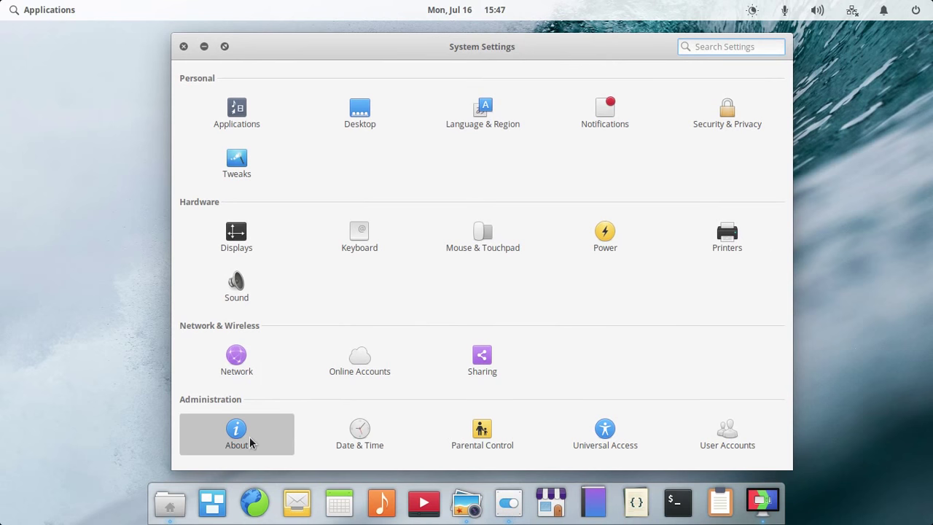
click(252, 442)
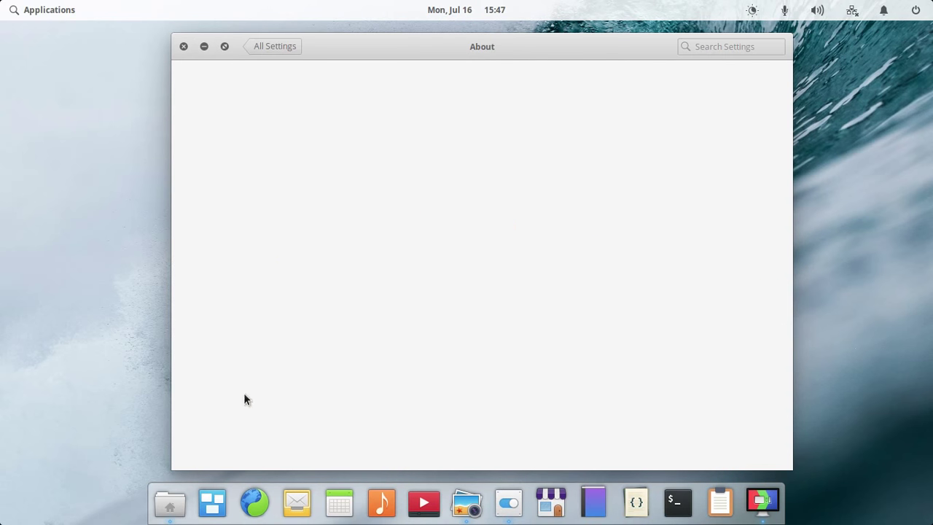
drag(397, 257, 232, 258)
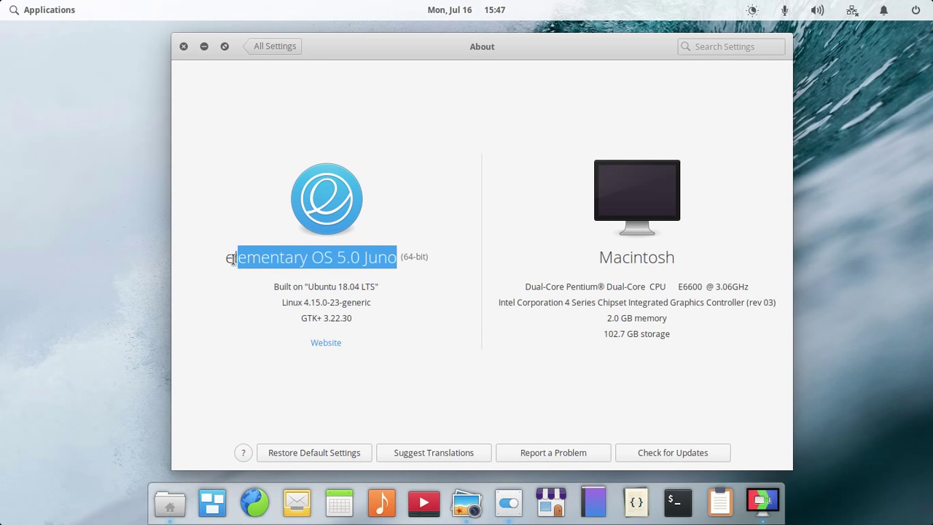
click(234, 258)
click(269, 45)
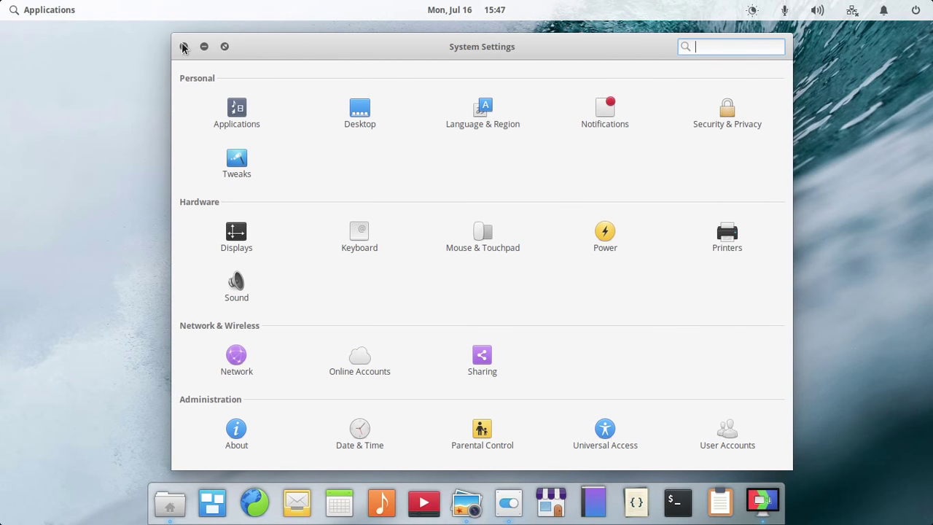
click(183, 47)
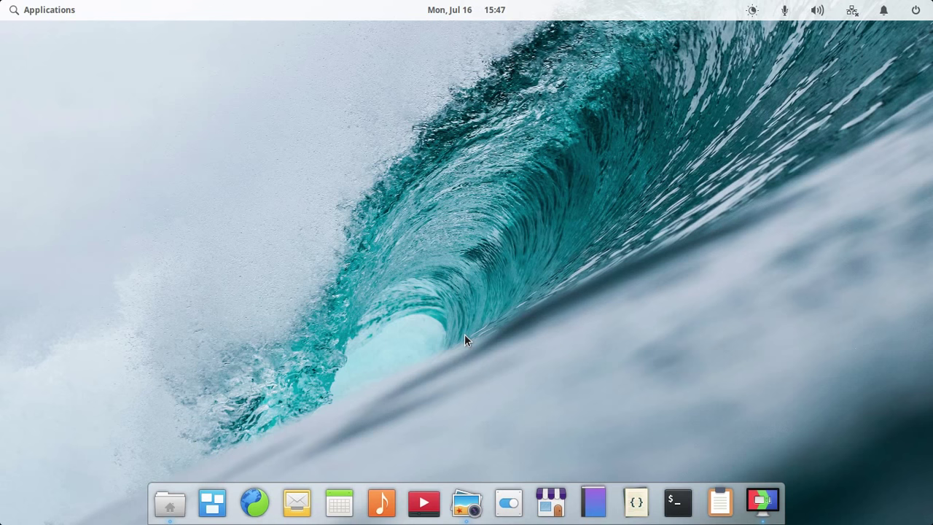
- Try the Default theme in the dock preferences, restore MacOS-Mojave-Light, and close the preferences
right_click(810, 508)
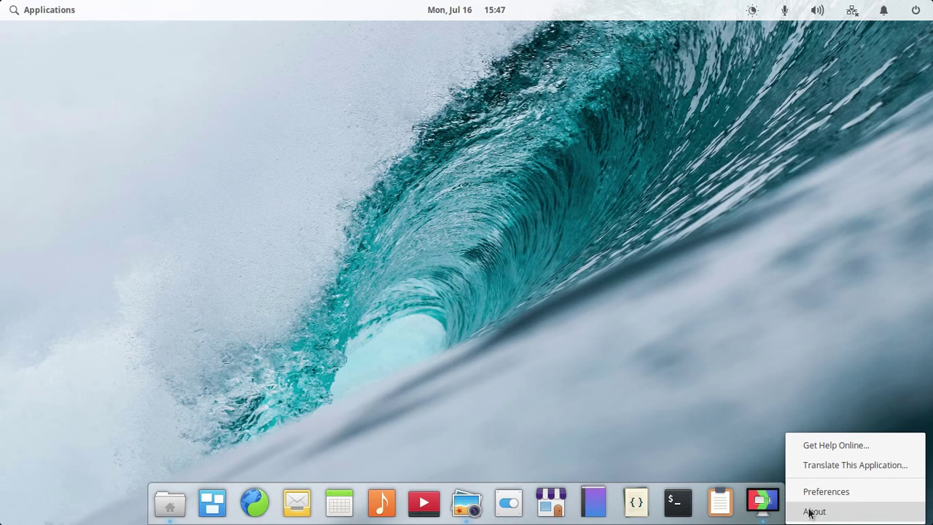
click(810, 490)
click(444, 215)
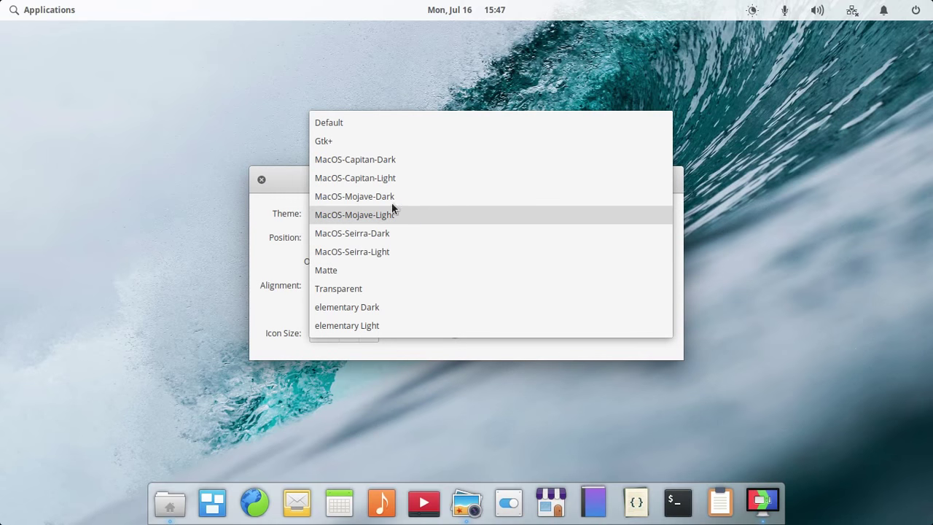
click(419, 125)
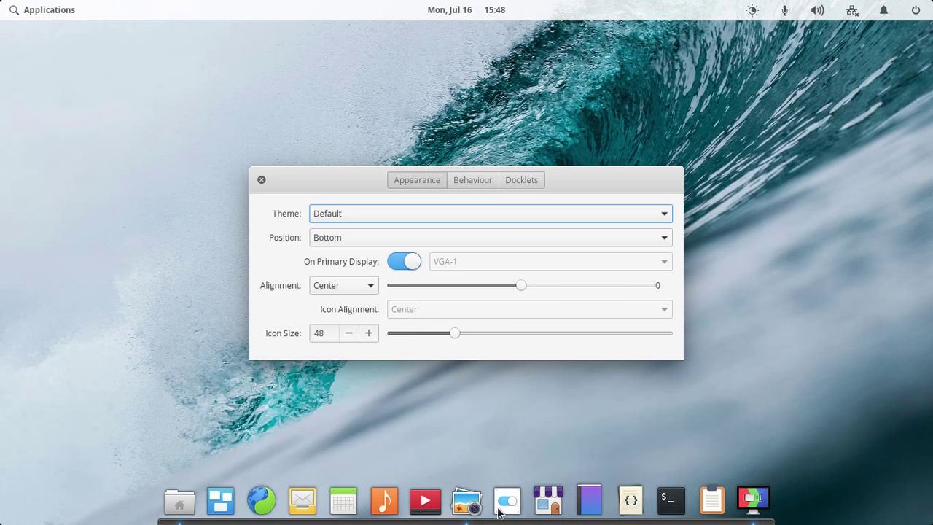
click(390, 211)
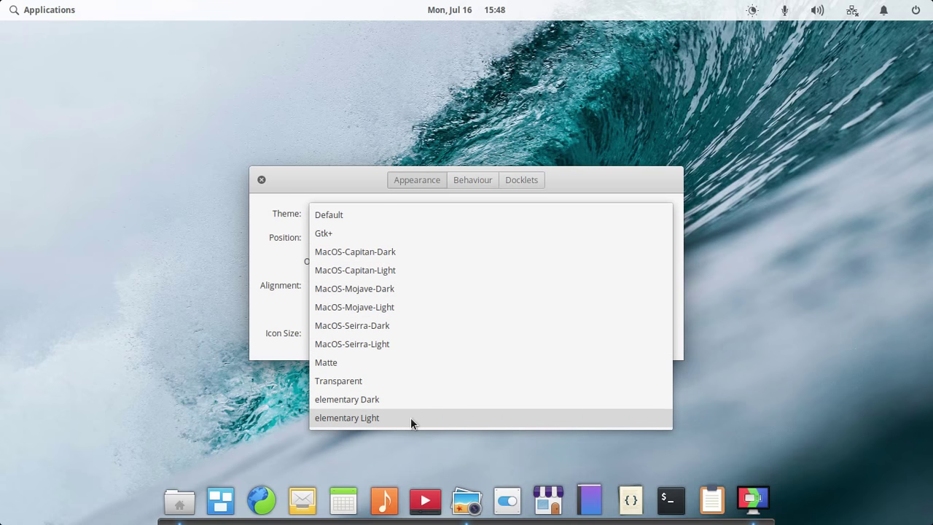
click(403, 306)
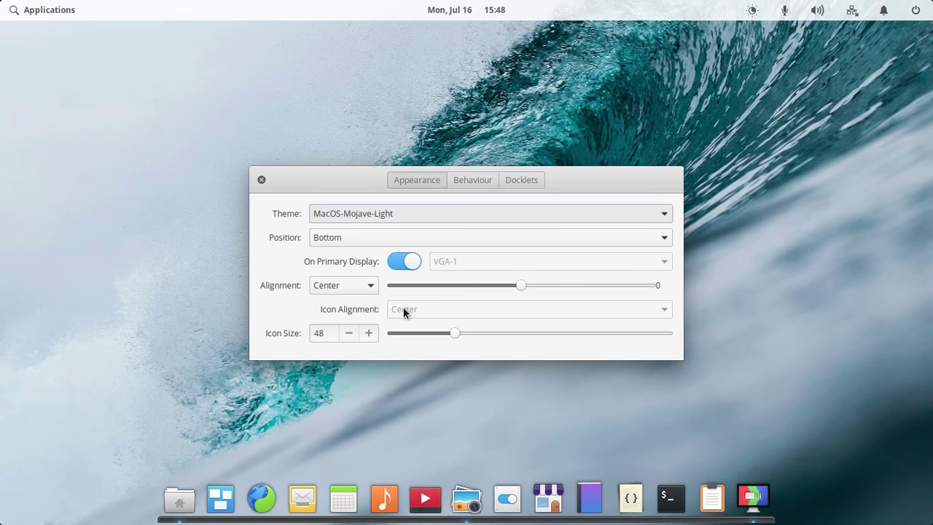
click(262, 180)
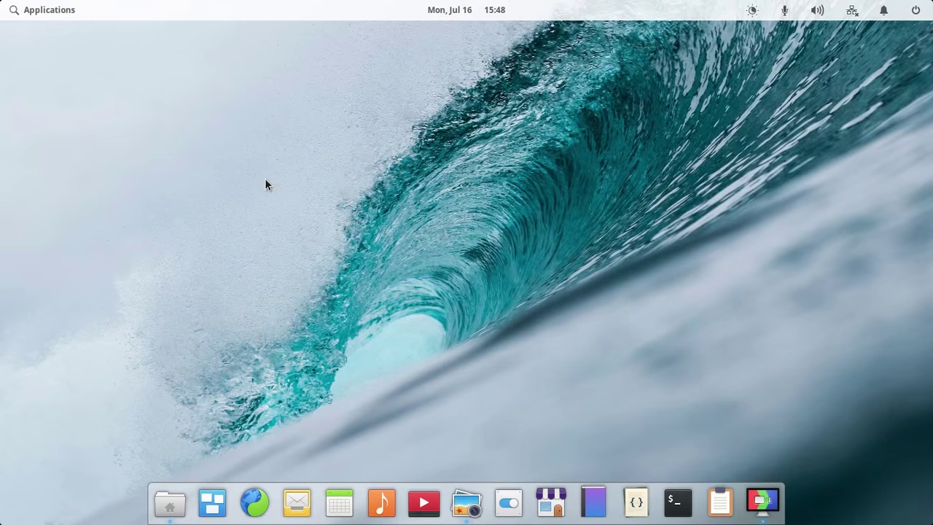
- View the desktop screenshots full screen in Photos to compare dock styles, and minimise the viewer
click(467, 508)
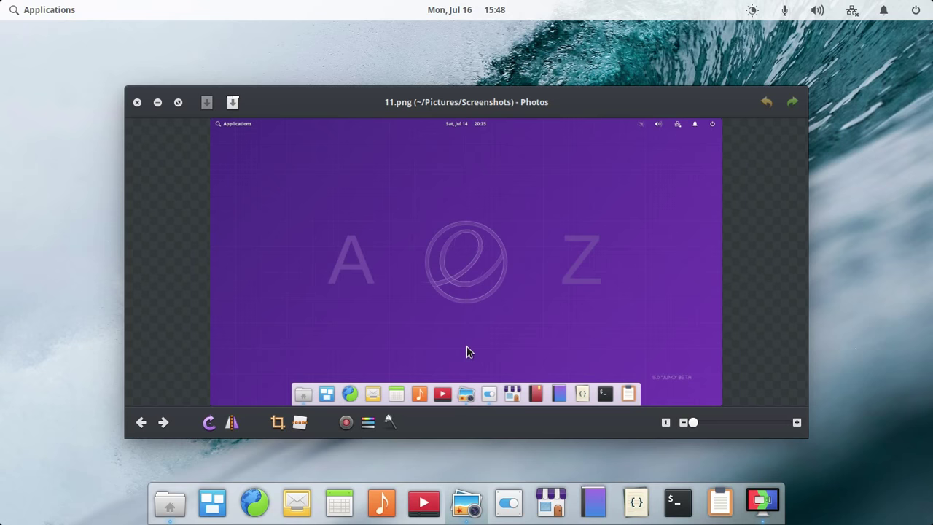
key(F11)
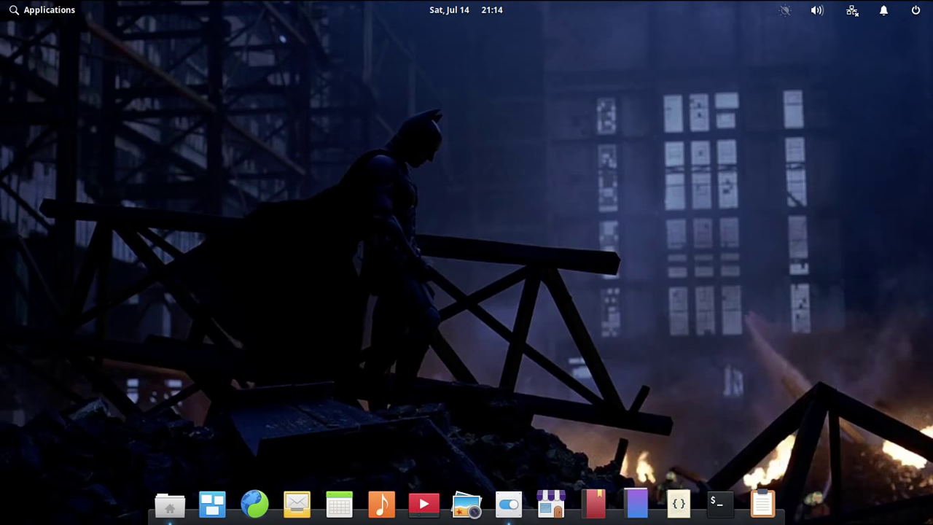
key(Escape)
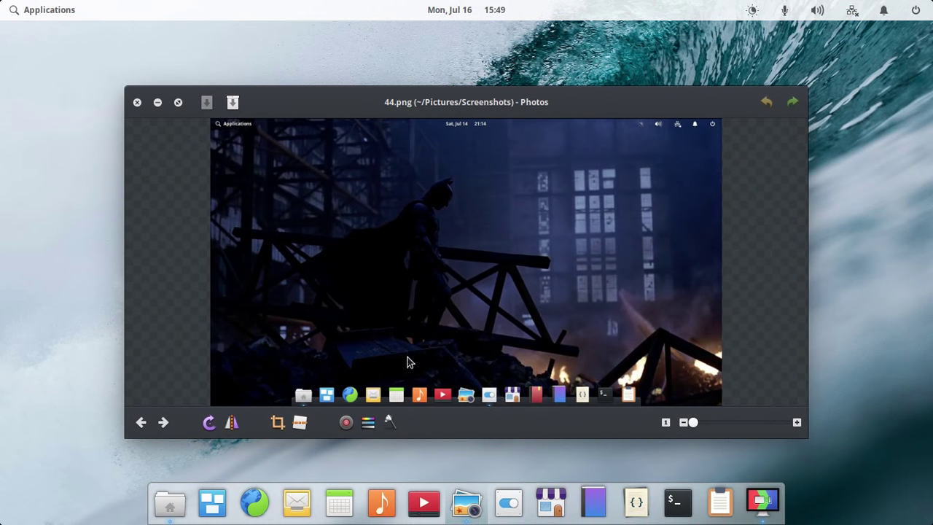
click(468, 515)
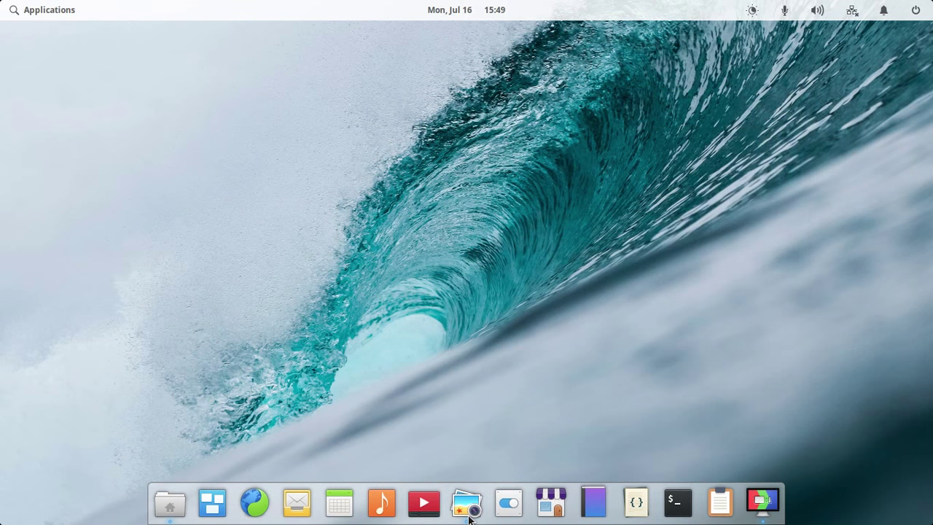
- In Files, show the home folder's hidden files and open the .local/share/plank/themes folder
click(173, 513)
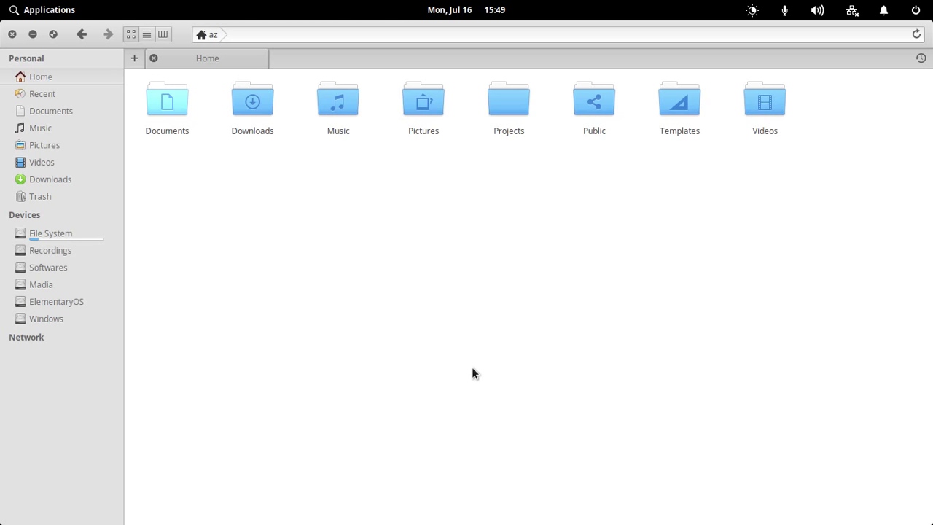
right_click(472, 367)
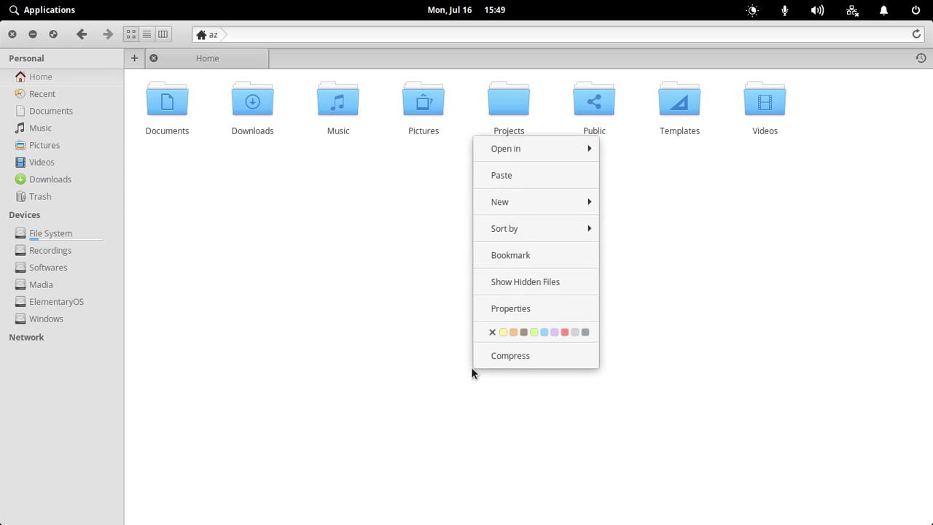
click(516, 282)
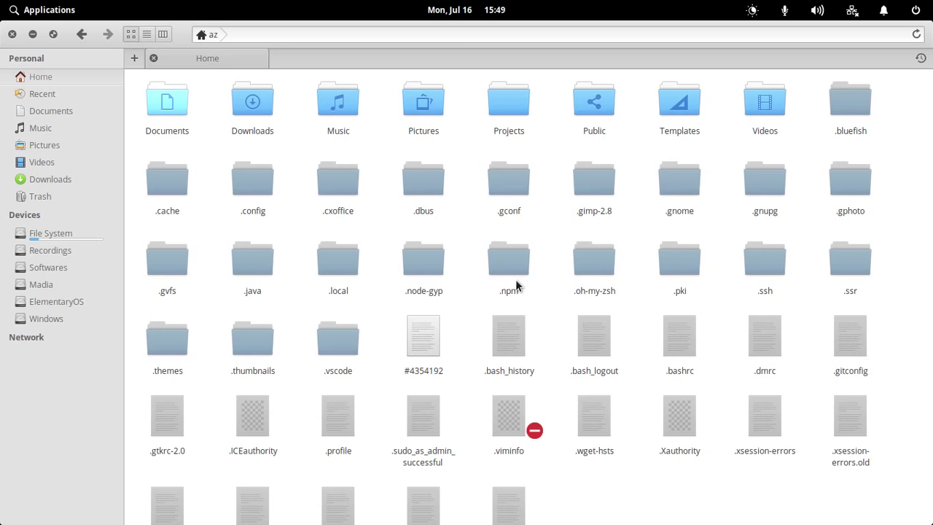
click(351, 272)
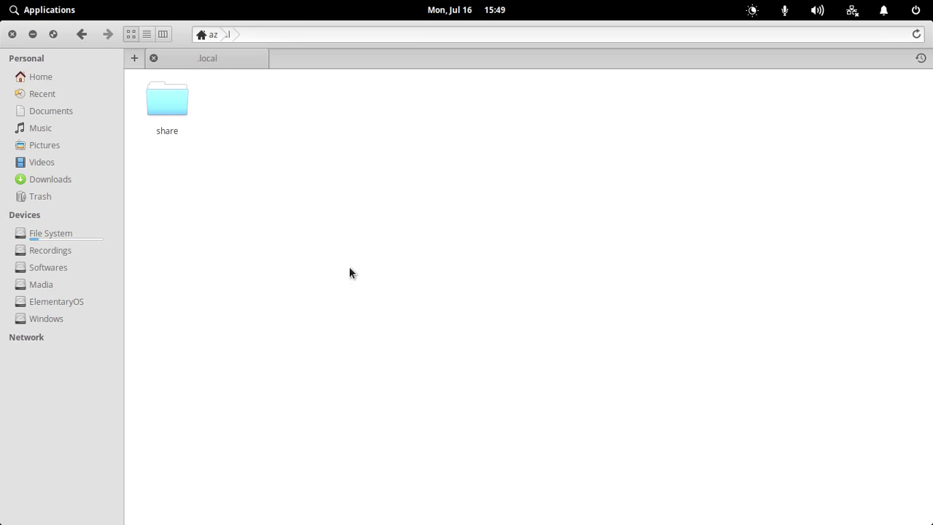
click(162, 113)
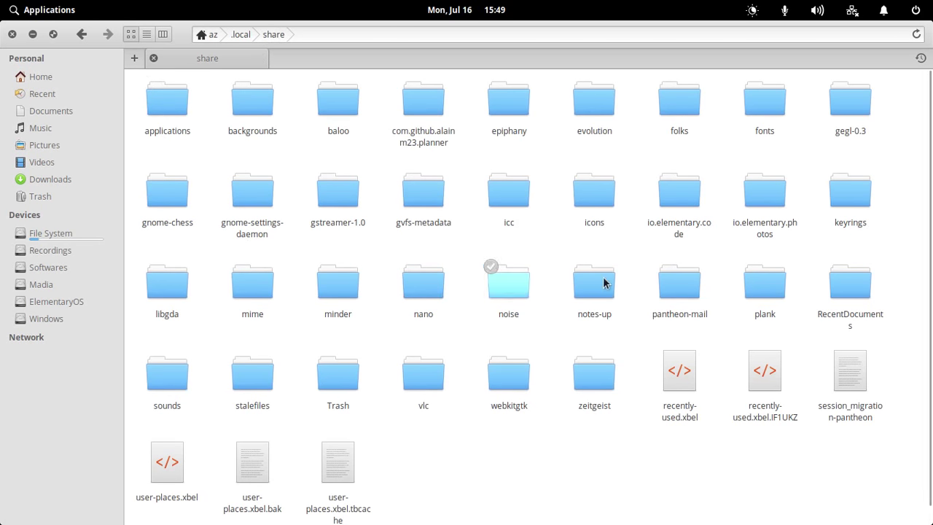
click(755, 290)
click(173, 102)
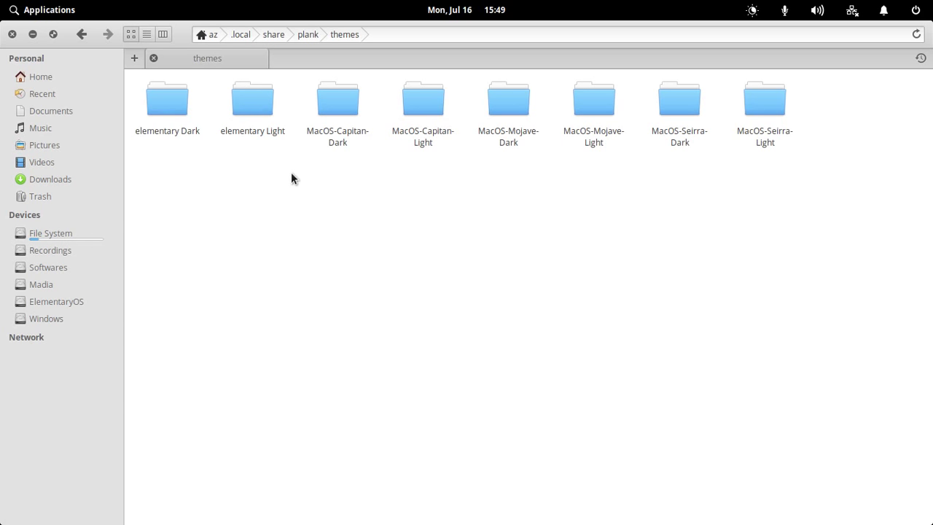
- Duplicate the elementary Light theme folder within the themes folder
right_click(254, 110)
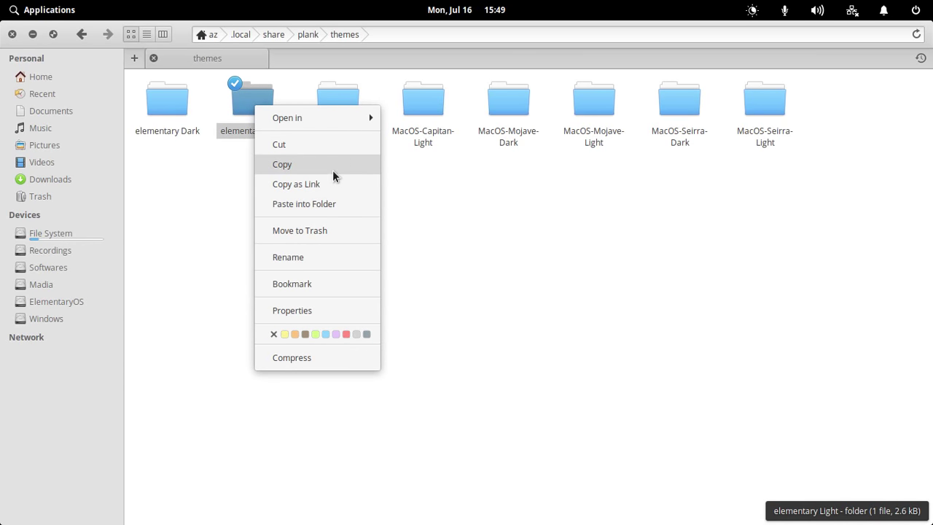
click(332, 170)
right_click(350, 226)
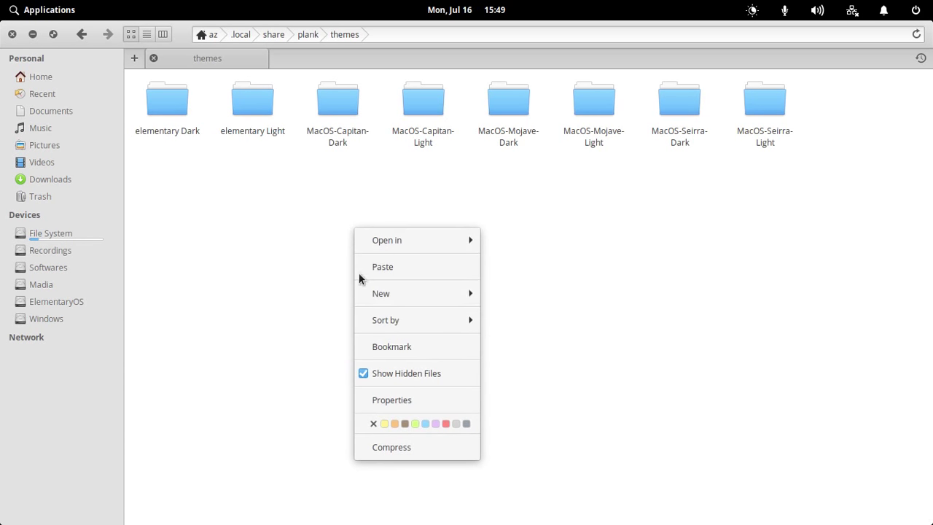
click(407, 264)
- Open the dock.theme file from the elementary Light (copy) folder in the Code editor
click(353, 110)
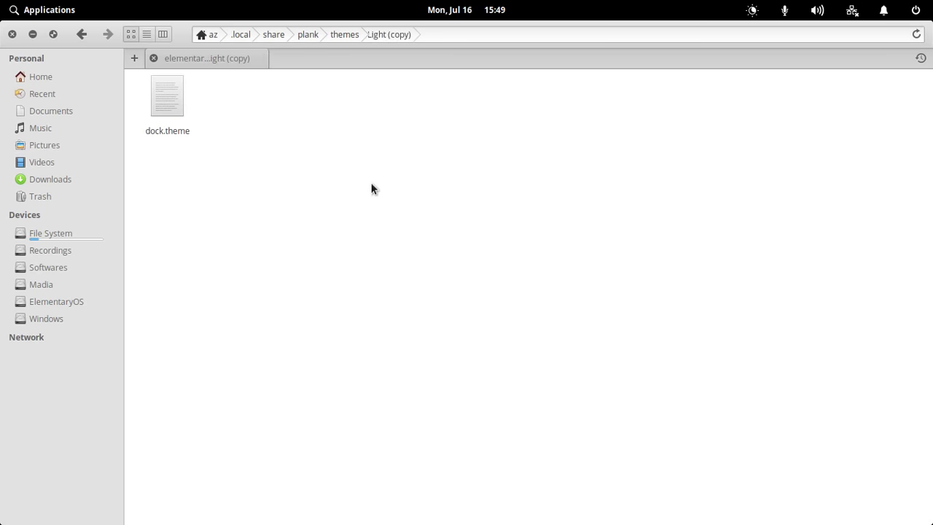
click(169, 113)
right_click(169, 113)
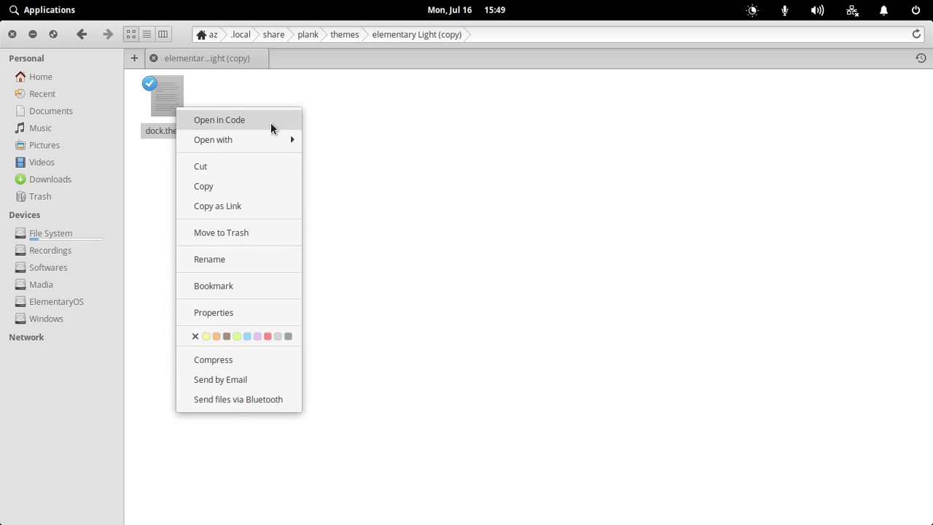
click(270, 122)
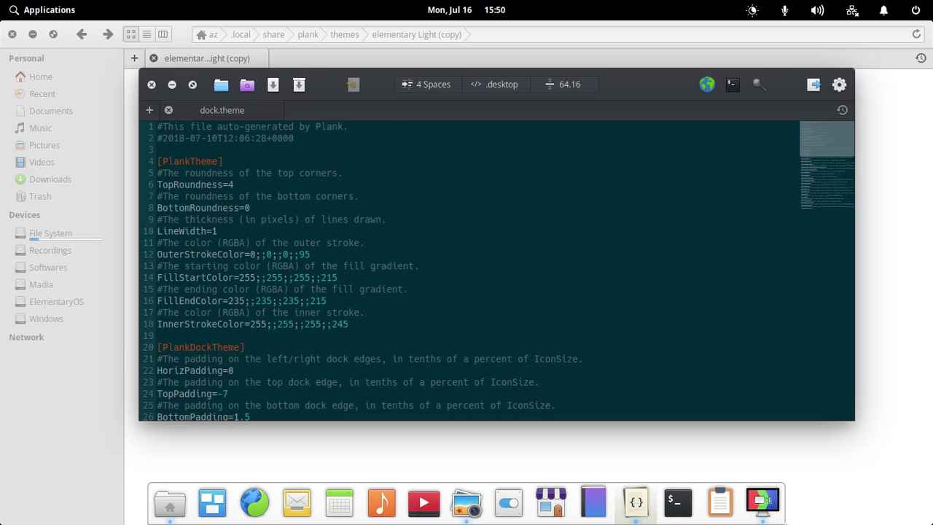
- Hide the editor window and set the dock's theme to elementary Light (copy) in the dock preferences
key(super+h)
right_click(782, 408)
click(737, 500)
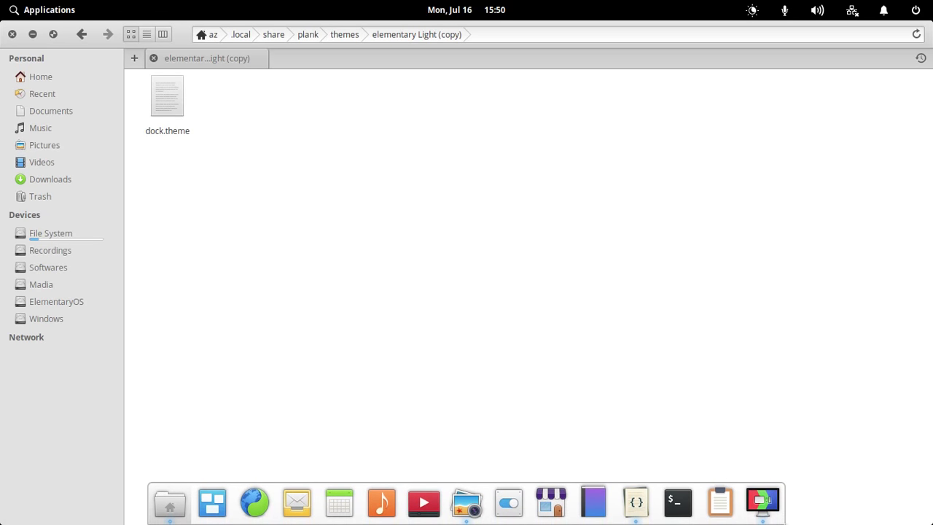
right_click(761, 504)
click(826, 492)
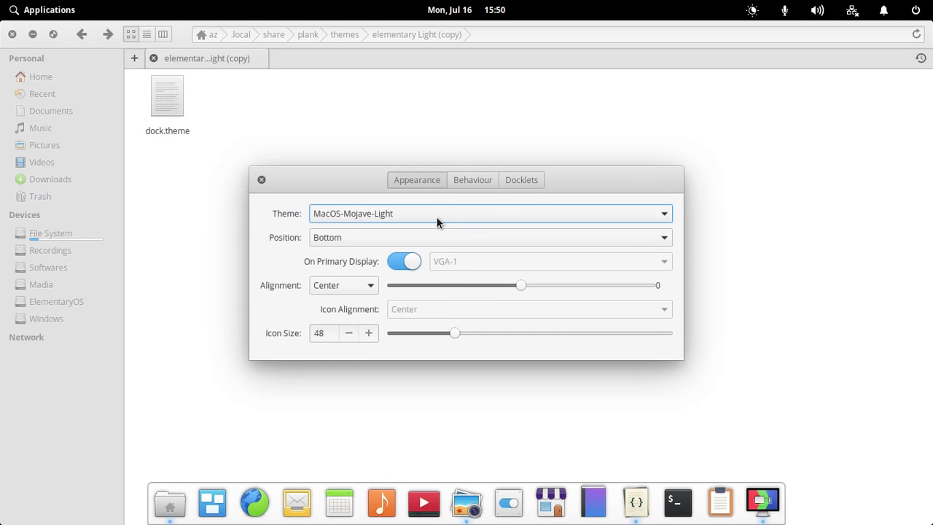
click(436, 222)
click(432, 343)
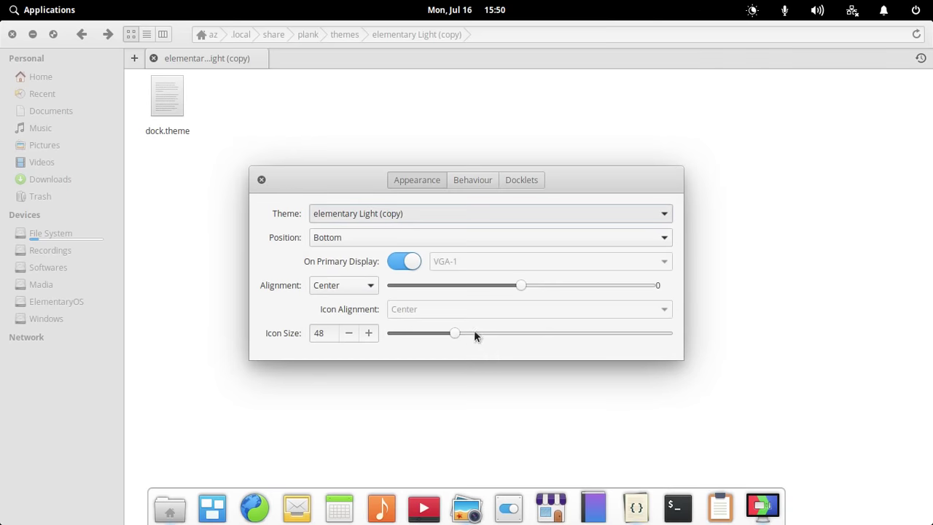
click(260, 180)
- Minimise the file manager, set TopPadding to 1 in dock.theme, and save the file
click(170, 513)
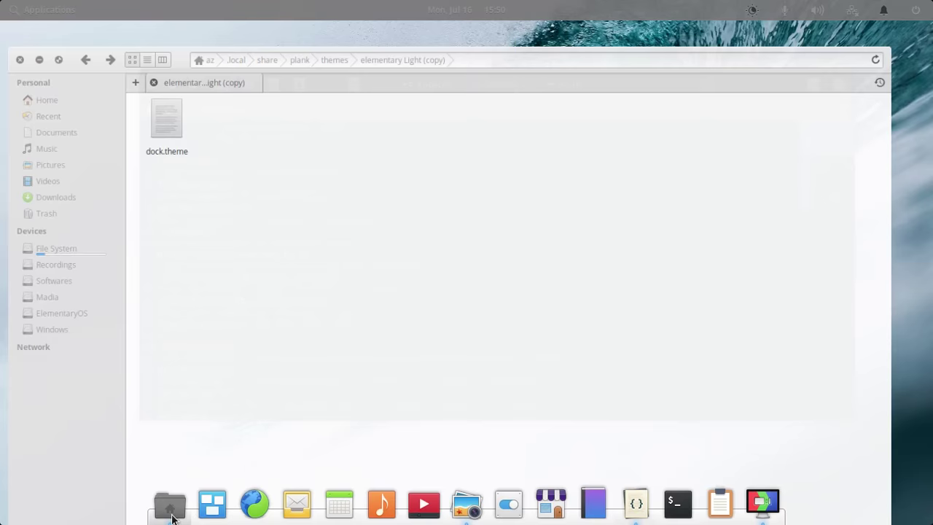
click(462, 289)
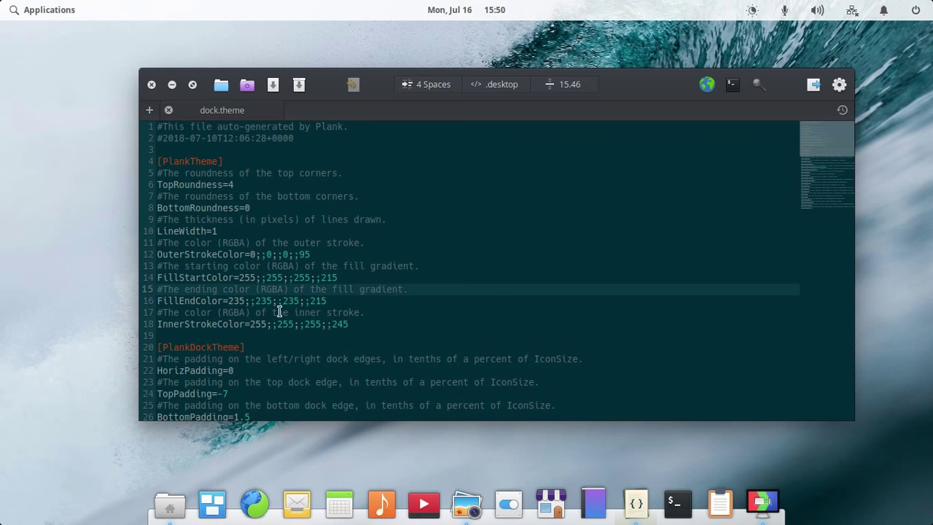
scroll(279, 312, down, 2)
click(248, 315)
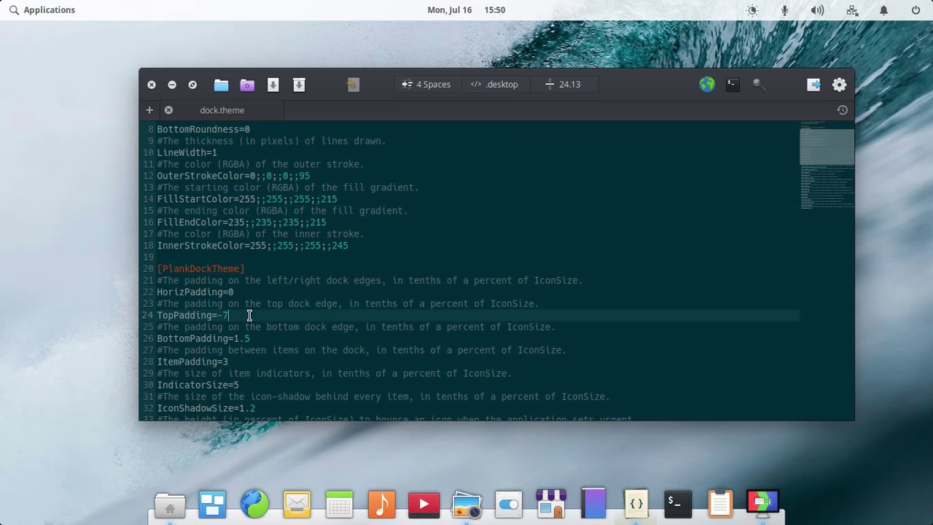
key(BackSpace)
key(BackSpace)
text(1)
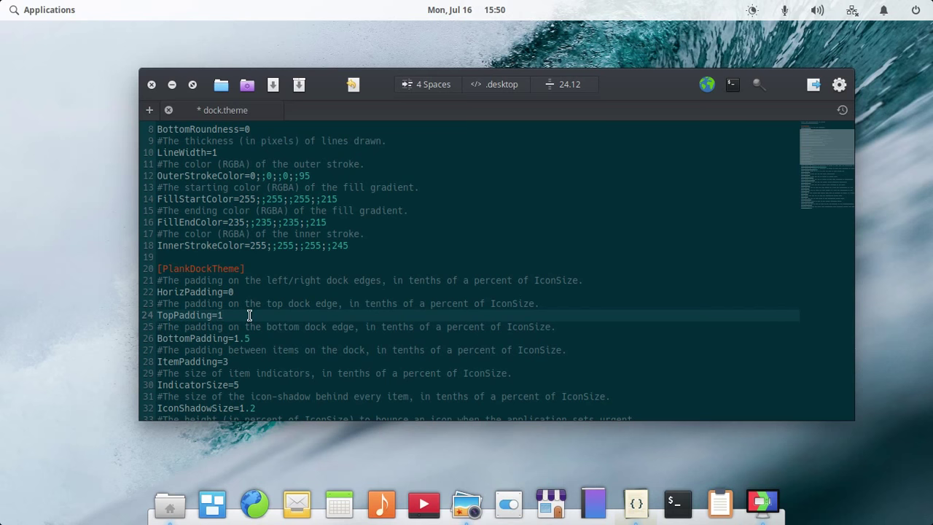
key(ctrl+s)
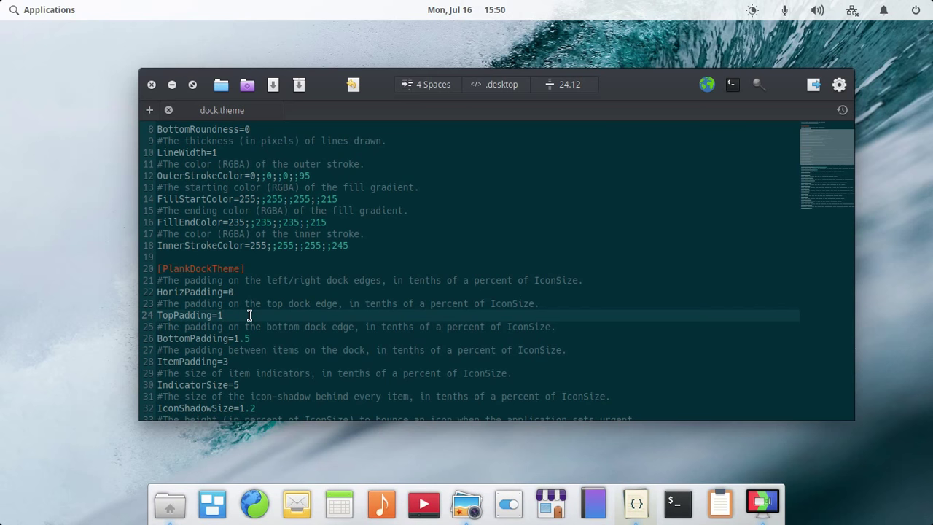
scroll(351, 169, up, 3)
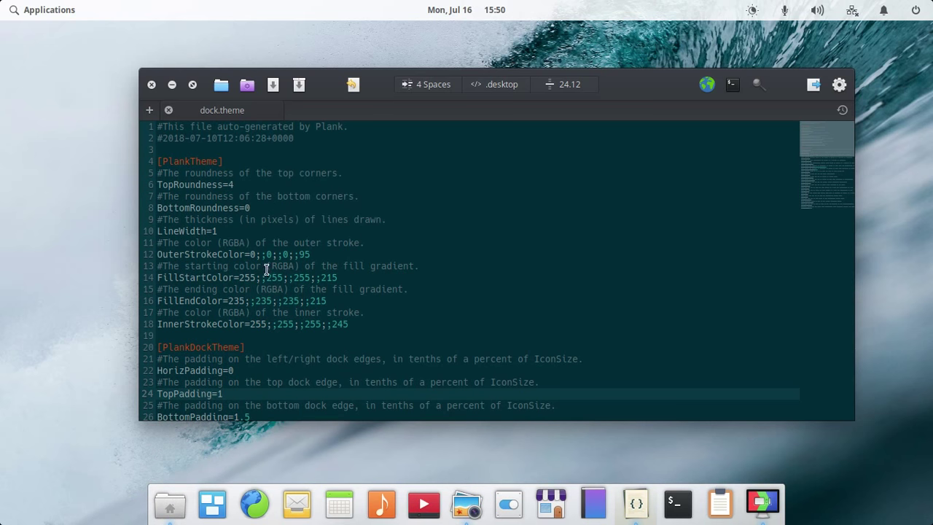
- Set TopRoundness to 8 and BottomRoundness to 4 in dock.theme, and save the file
click(250, 184)
key(BackSpace)
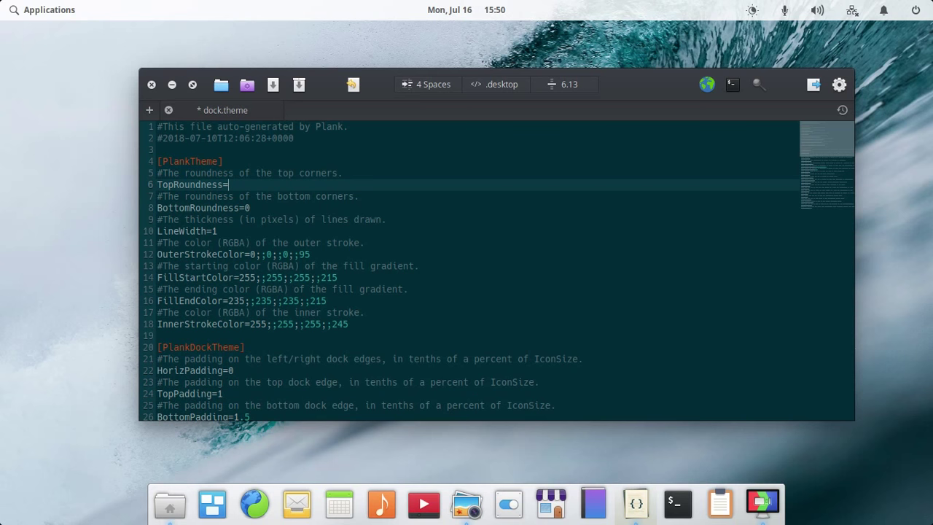
key(Down)
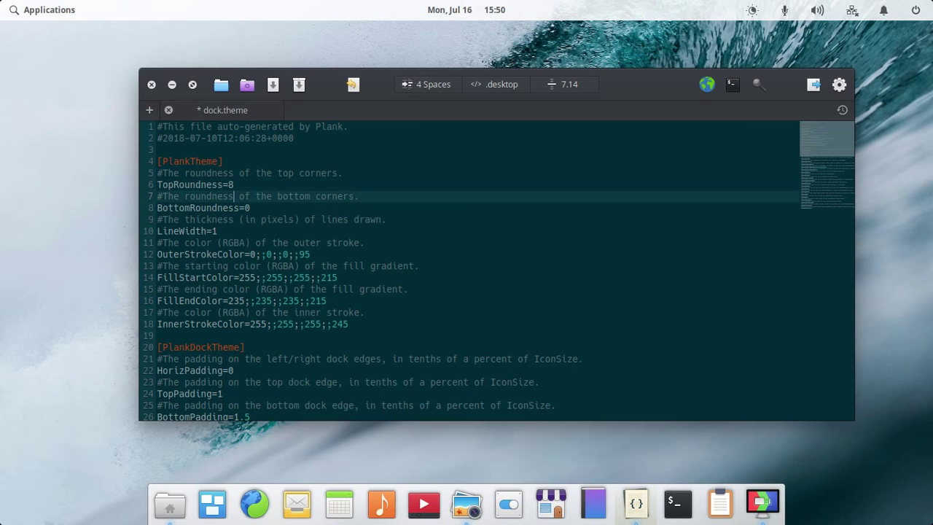
key(Down)
key(Right)
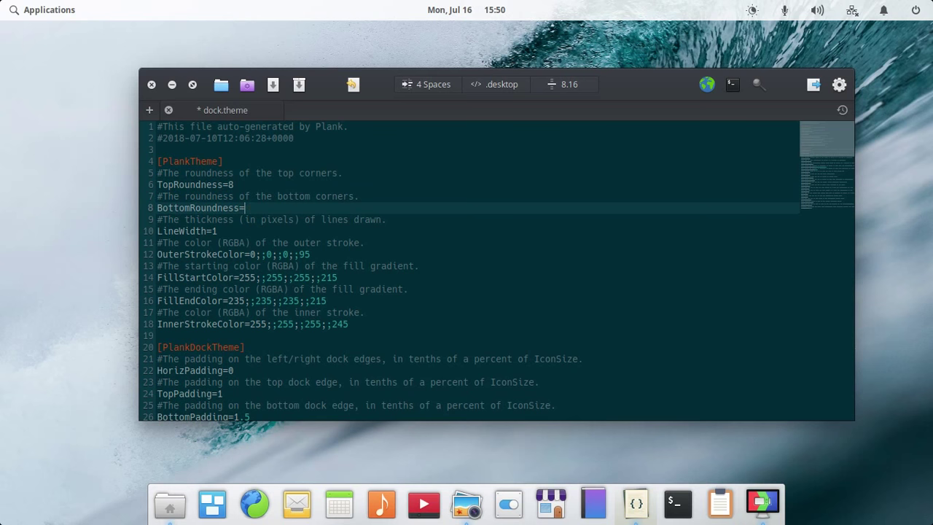
key(Down)
key(Down)
key(Down)
key(Down)
key(Down)
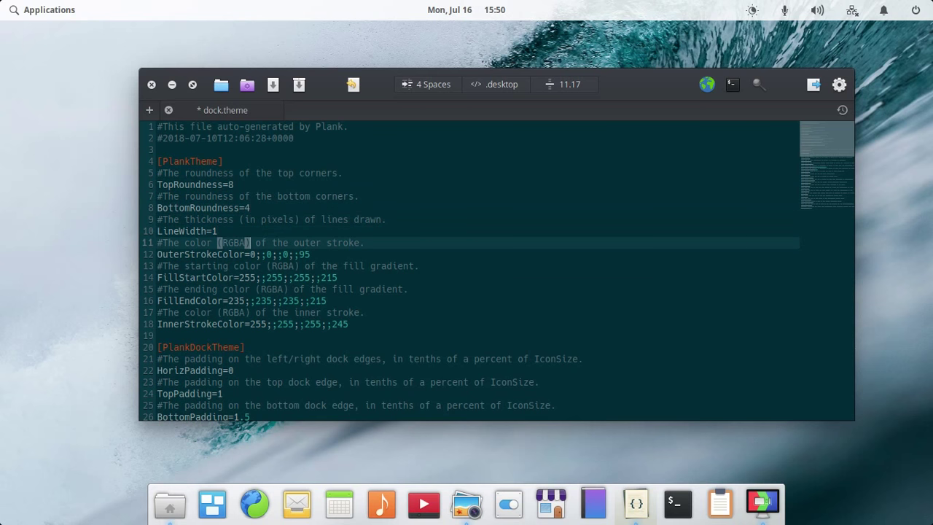
key(Down)
key(Down)
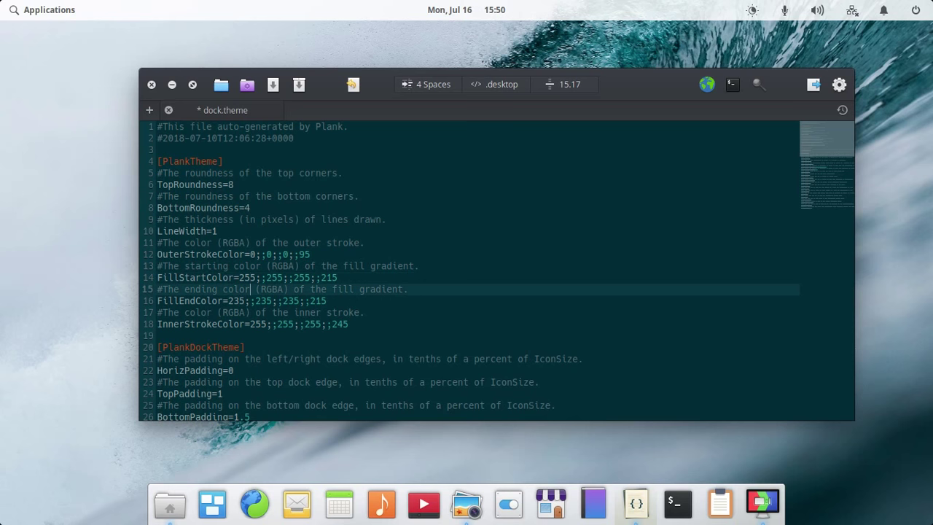
key(ctrl+s)
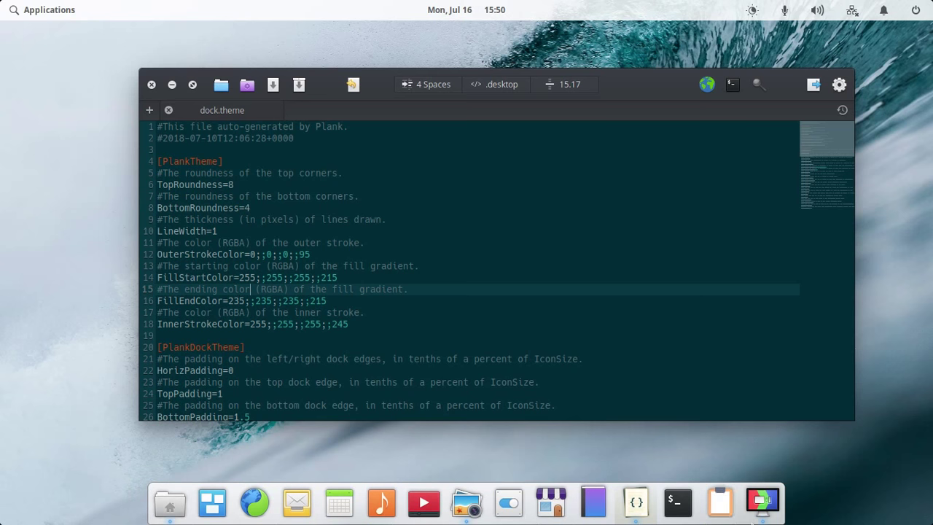
- Set ItemPadding in the PlankDockTheme section to 2 and save the file
scroll(446, 290, down, 9)
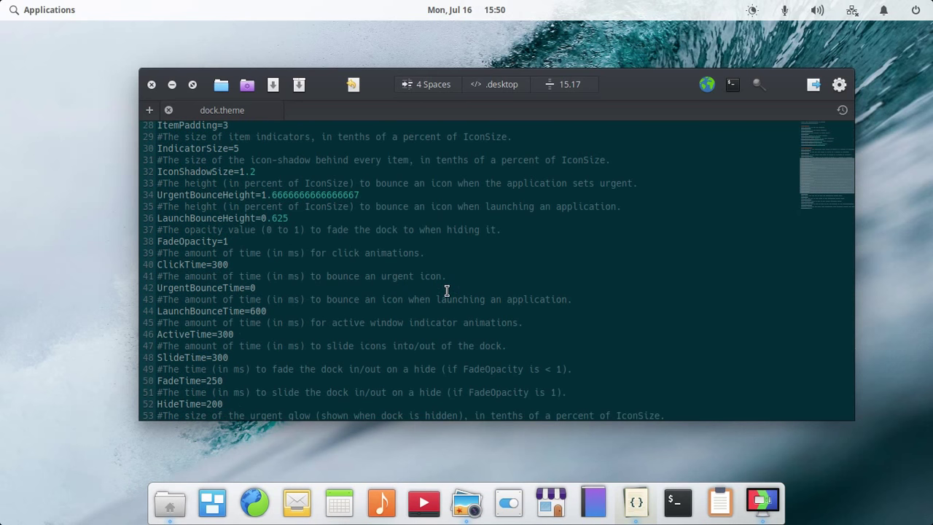
scroll(447, 290, up, 2)
scroll(323, 277, up, 2)
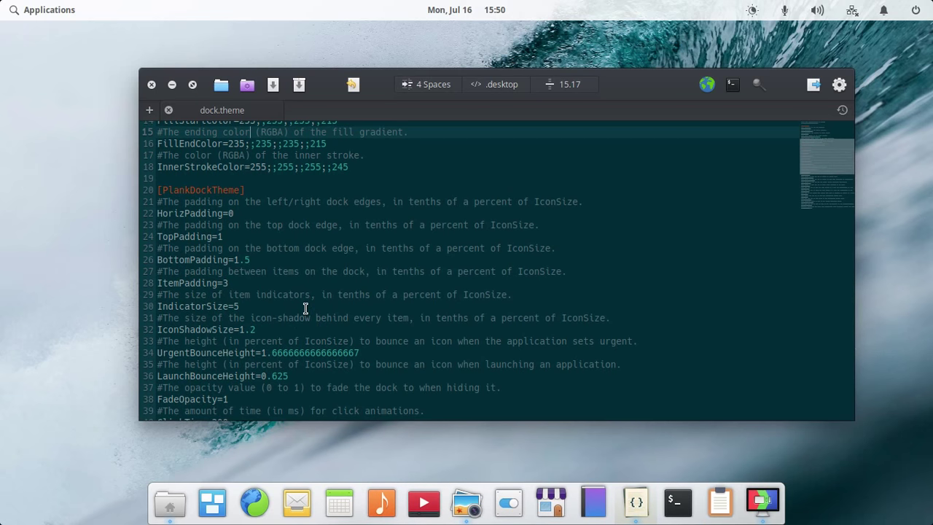
click(248, 306)
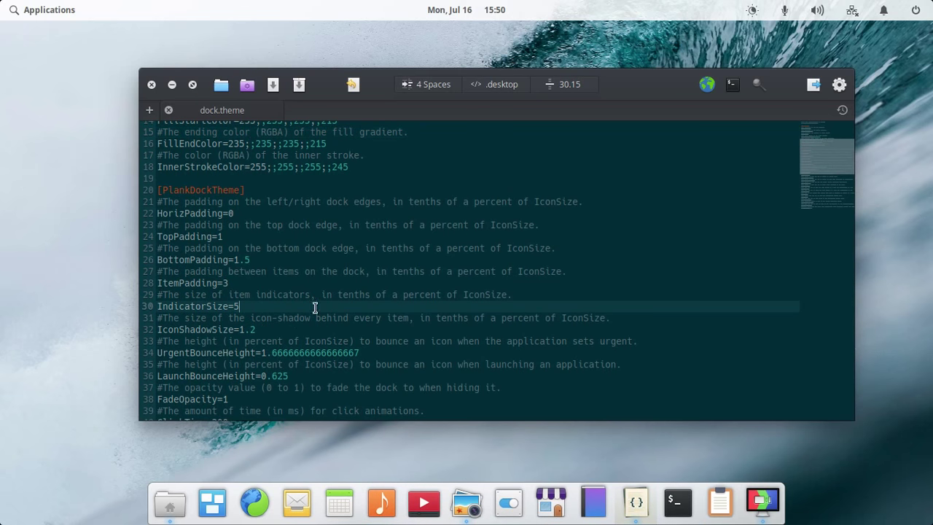
click(244, 285)
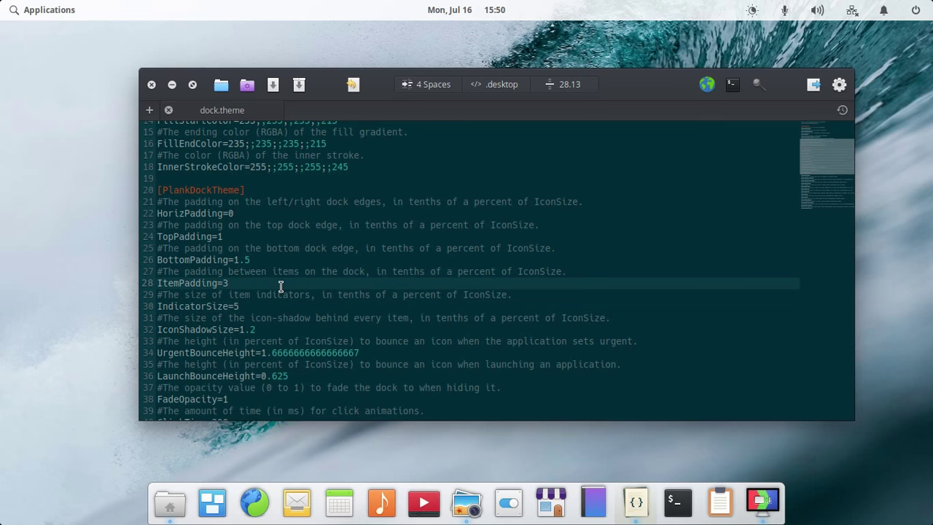
key(BackSpace)
key(ctrl+s)
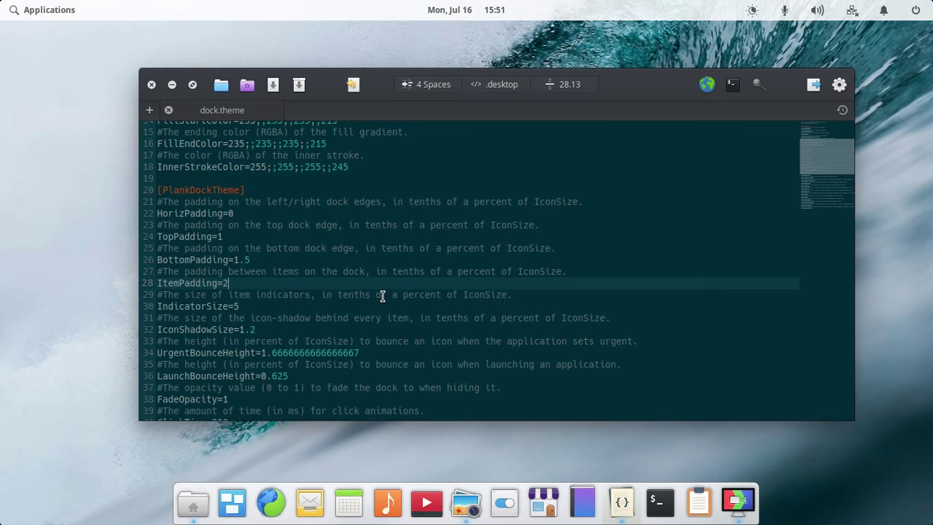
- Look through the bounce, animation timing, hide and glow parameters in the rest of the PlankDockTheme section
scroll(381, 295, down, 6)
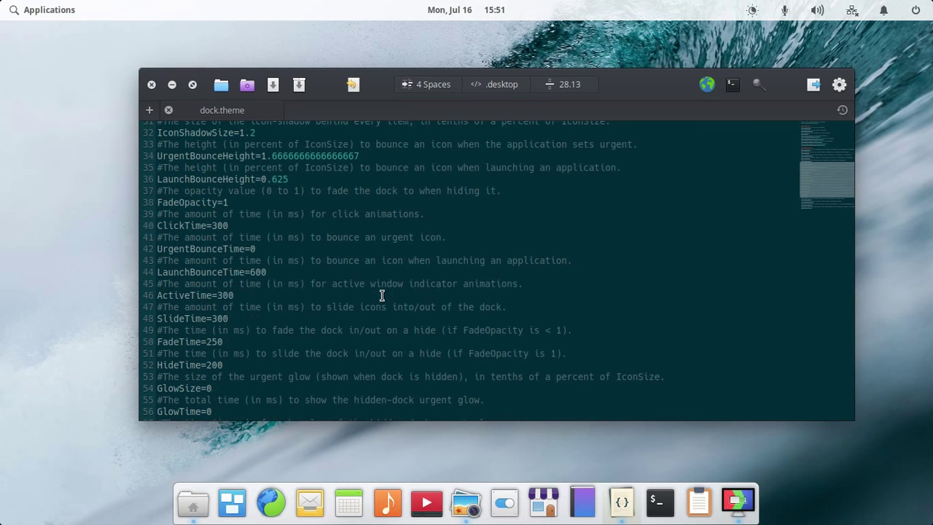
click(257, 297)
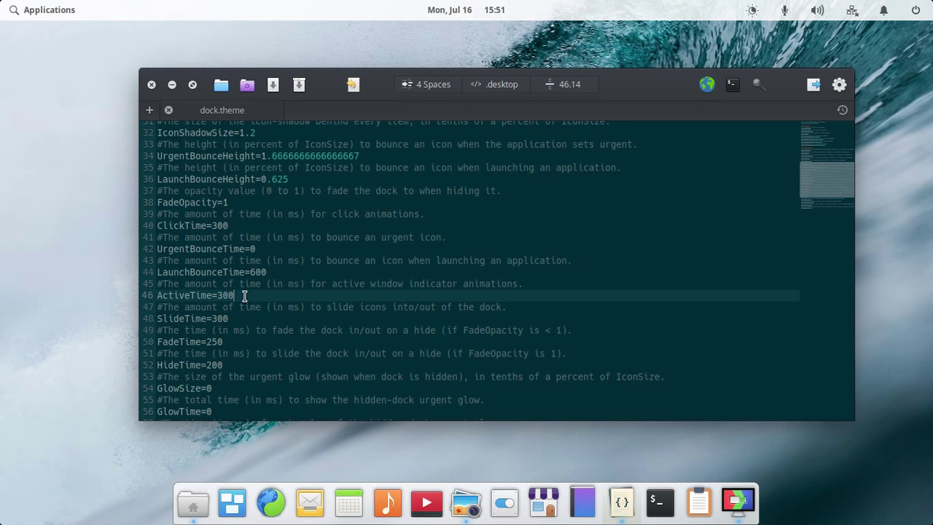
click(289, 273)
click(274, 248)
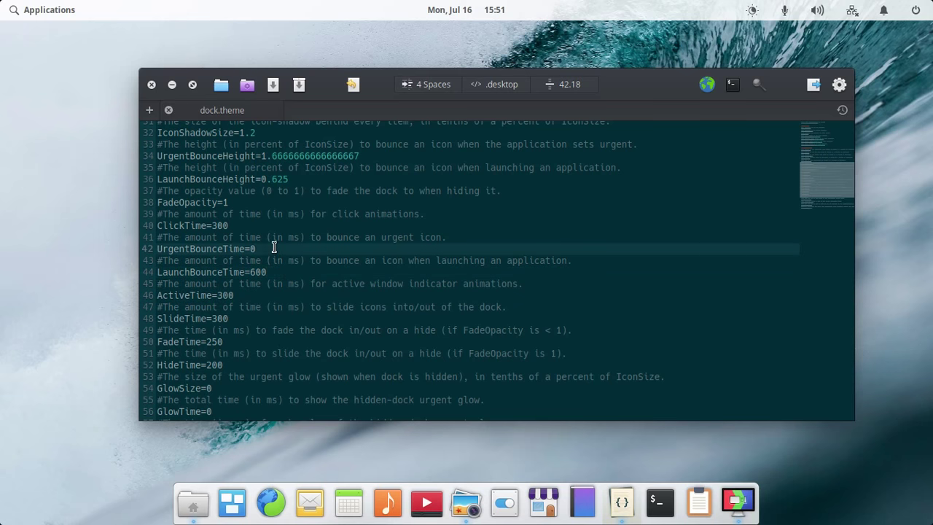
click(274, 214)
click(288, 182)
click(325, 191)
scroll(318, 300, down, 3)
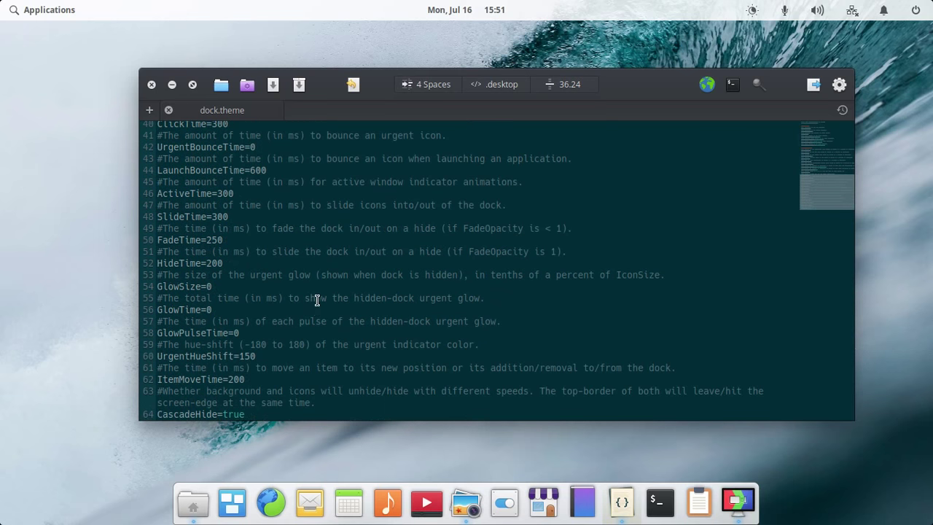
scroll(308, 331, up, 5)
scroll(309, 325, down, 5)
click(278, 378)
click(278, 344)
click(277, 321)
click(297, 286)
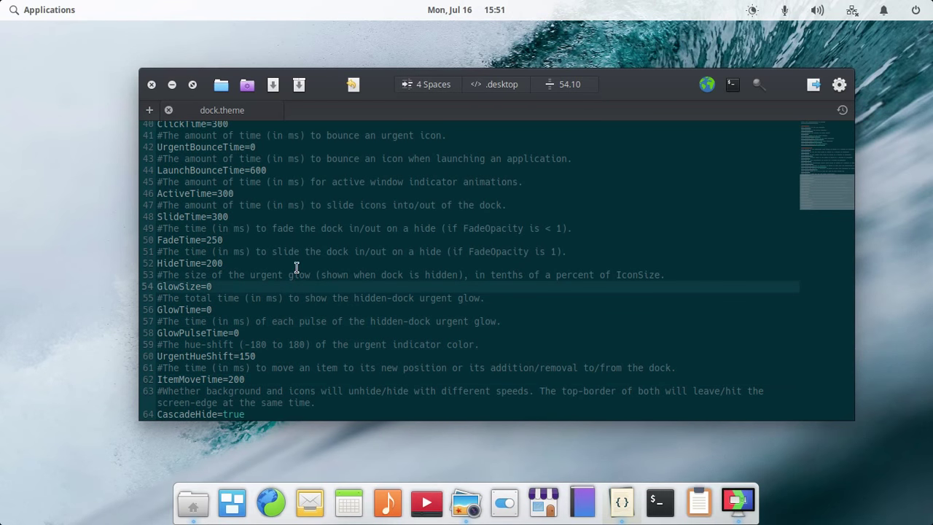
click(305, 240)
click(352, 217)
scroll(344, 255, up, 6)
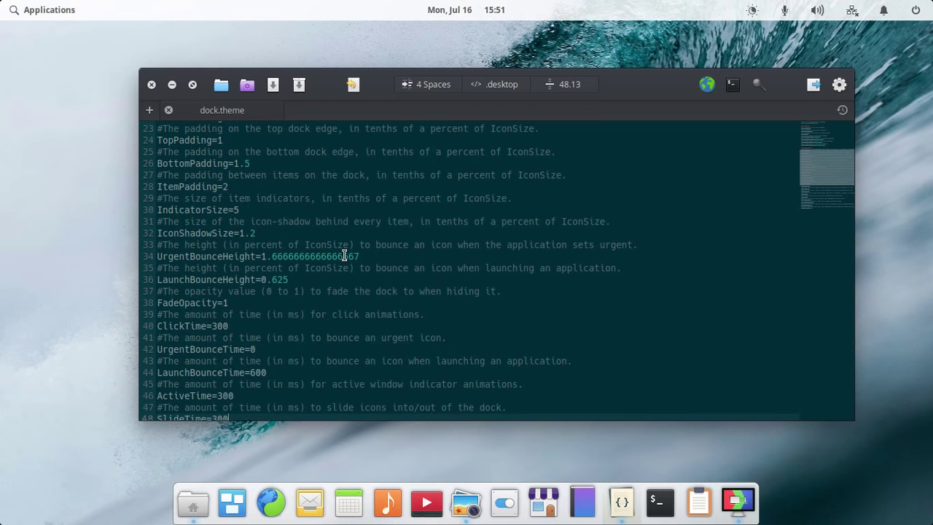
scroll(343, 255, up, 4)
scroll(344, 255, down, 4)
scroll(344, 255, up, 1)
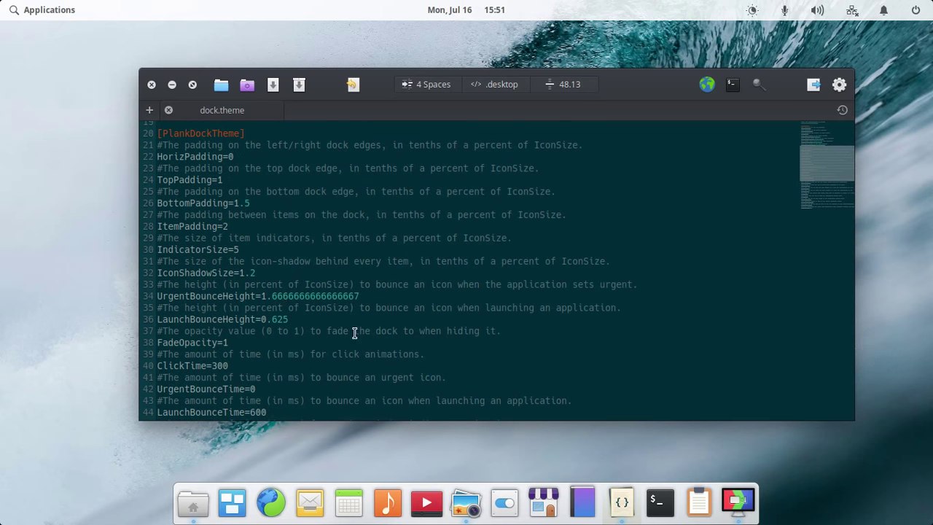
- Set IndicatorSize in the PlankDockTheme section to 8 and save the file
click(270, 298)
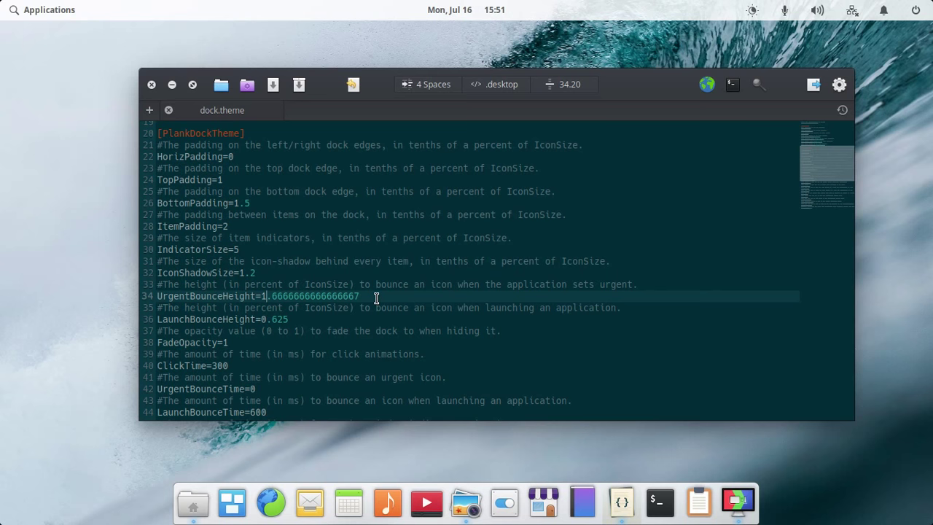
drag(366, 295, 223, 297)
click(262, 271)
click(201, 250)
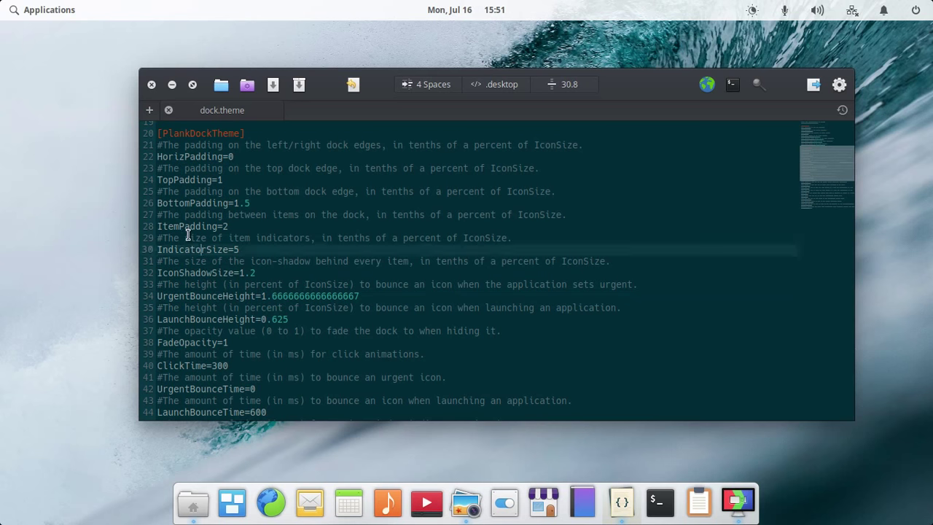
drag(187, 235, 259, 247)
click(260, 248)
key(BackSpace)
text(8)
key(ctrl+s)
- Set the red, green and blue values of FillStartColor to 0, keeping the opacity at 215, and save the file
scroll(373, 273, down, 4)
scroll(373, 272, up, 10)
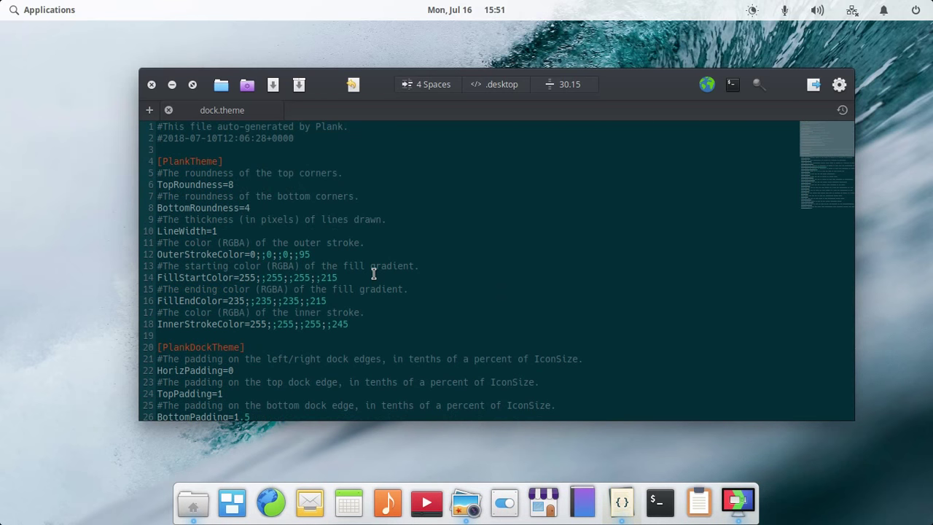
click(277, 278)
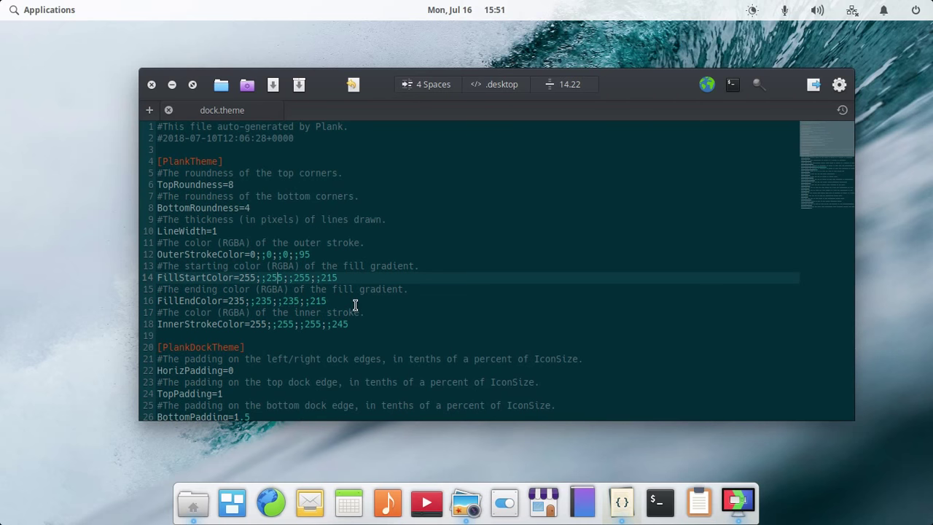
drag(355, 306, 135, 275)
click(421, 311)
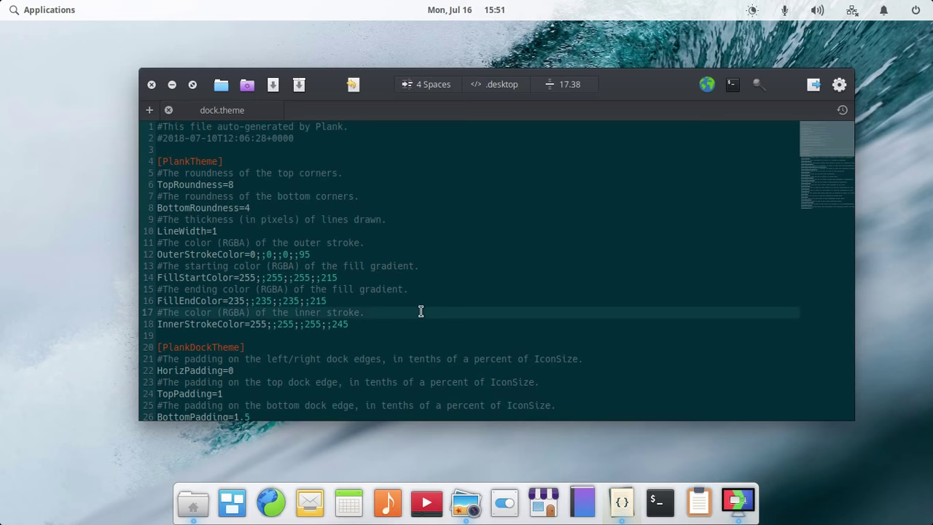
click(257, 277)
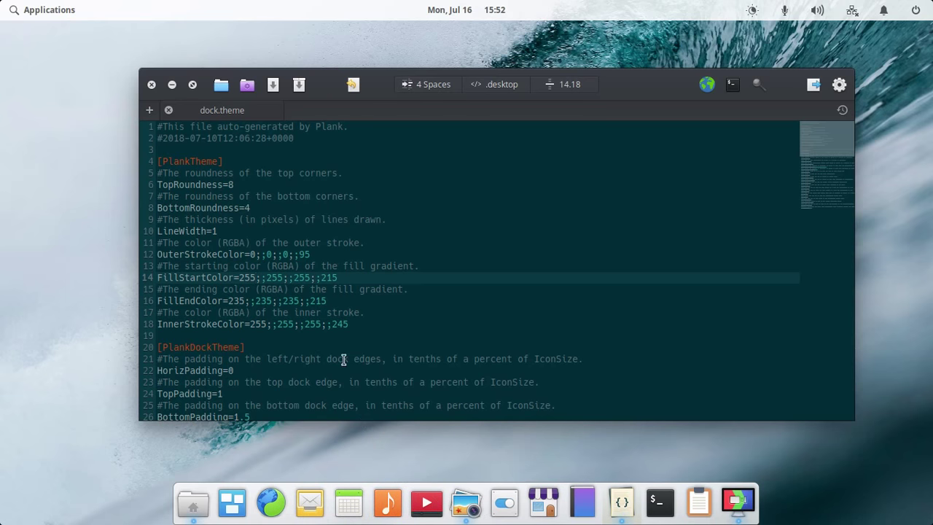
key(BackSpace)
key(BackSpace)
key(BackSpace)
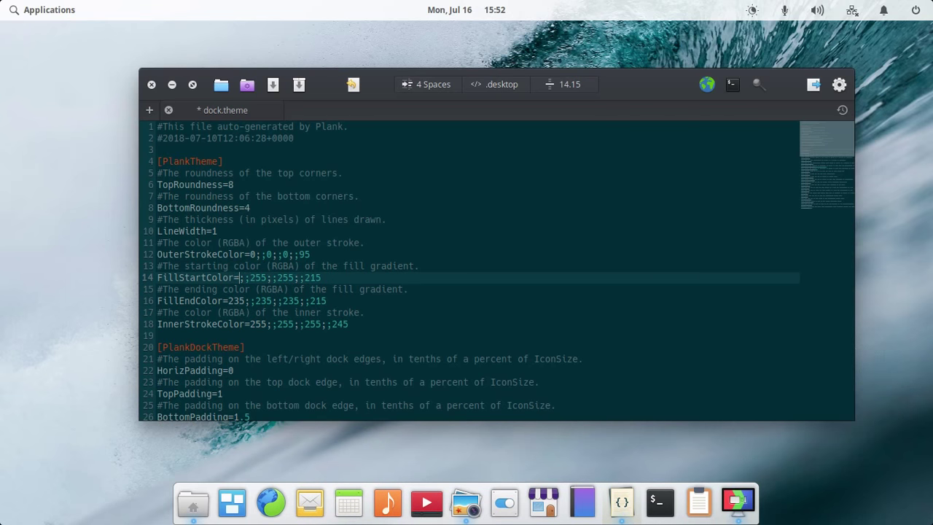
text(0)
key(BackSpace)
key(BackSpace)
key(BackSpace)
text(0)
key(Right)
key(BackSpace)
key(BackSpace)
key(BackSpace)
text(0)
click(276, 267)
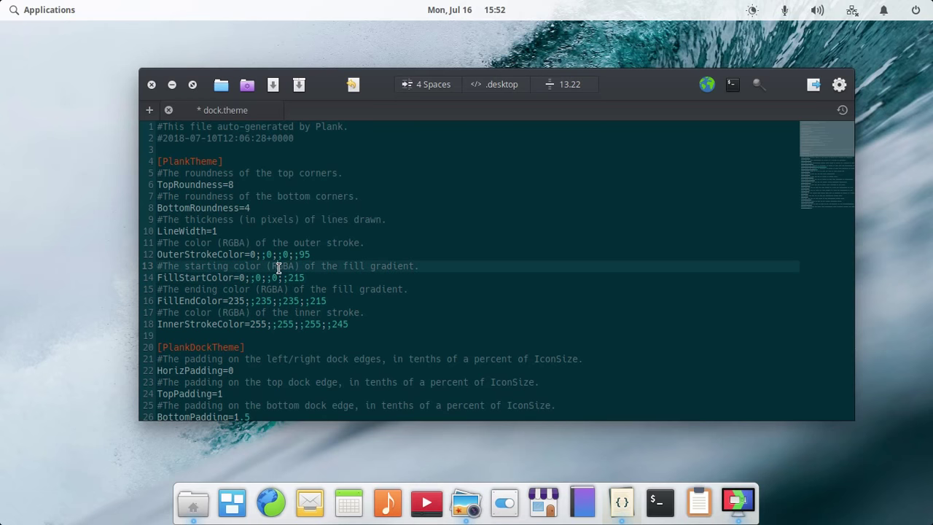
click(282, 266)
click(255, 278)
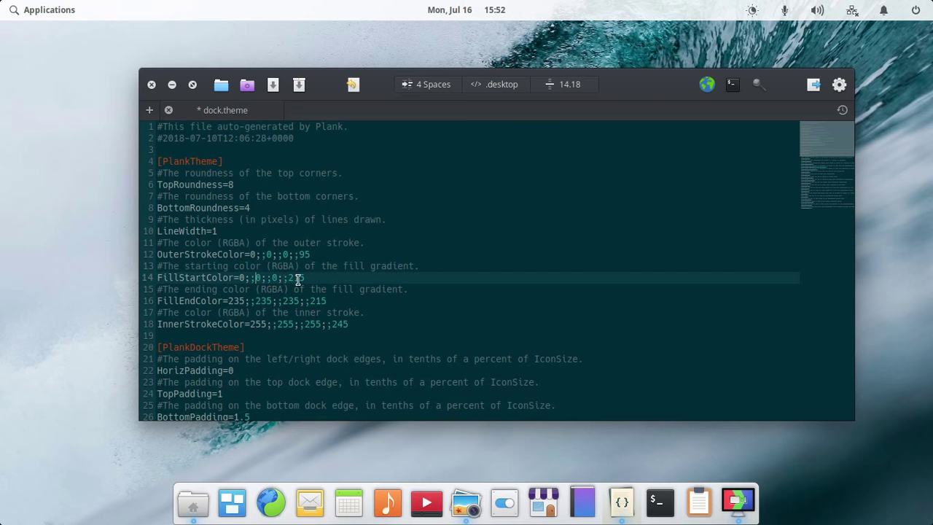
click(312, 278)
key(ctrl+s)
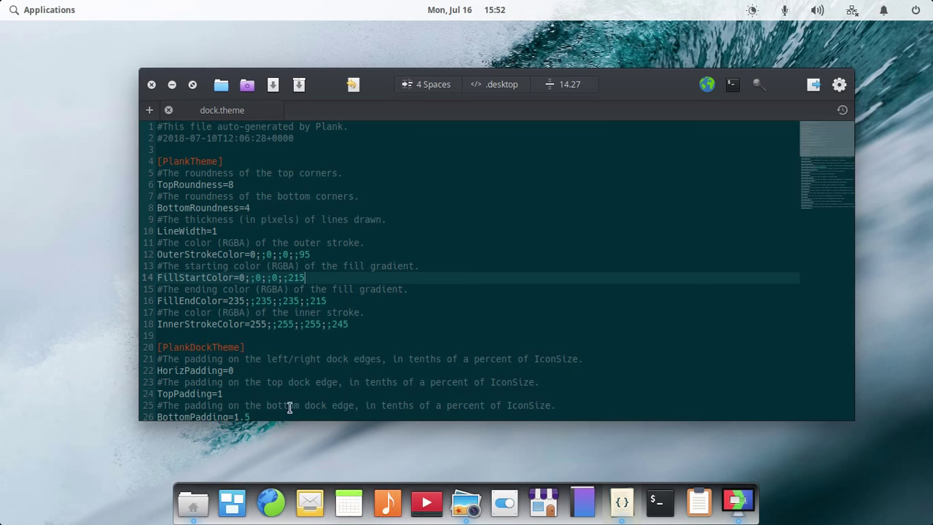
- Set the red, green and blue values of FillEndColor to 0, keeping the opacity at 215, and save the file
click(244, 301)
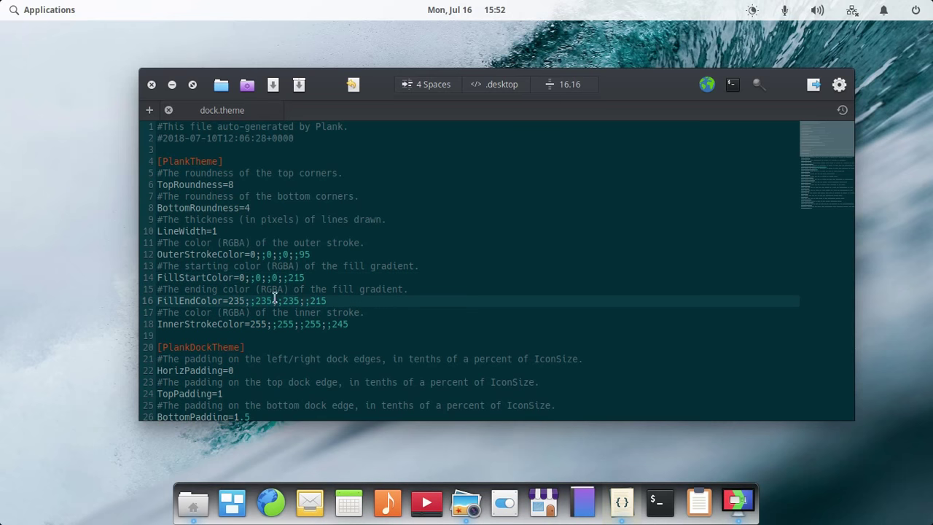
key(BackSpace)
key(BackSpace)
key(BackSpace)
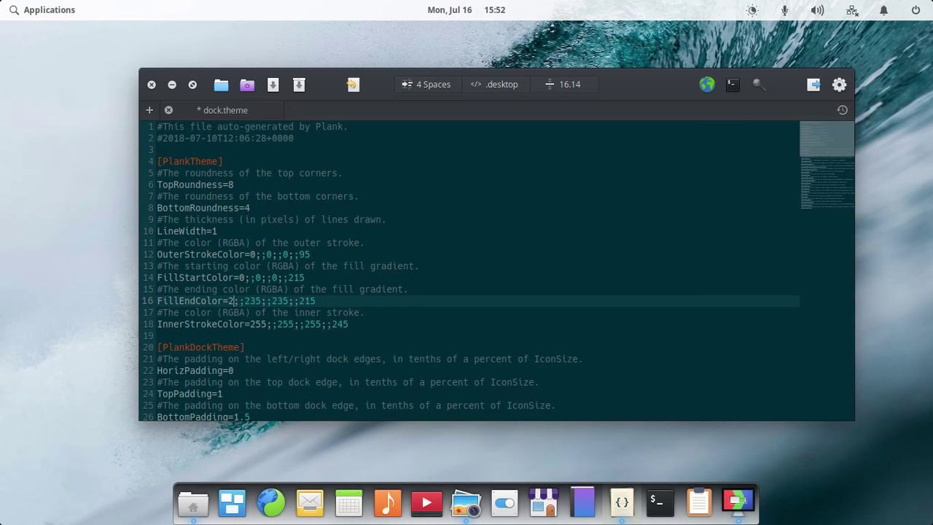
text(0)
key(BackSpace)
key(BackSpace)
key(BackSpace)
text(0)
key(Right)
key(BackSpace)
key(BackSpace)
key(BackSpace)
text(0)
key(ctrl+s)
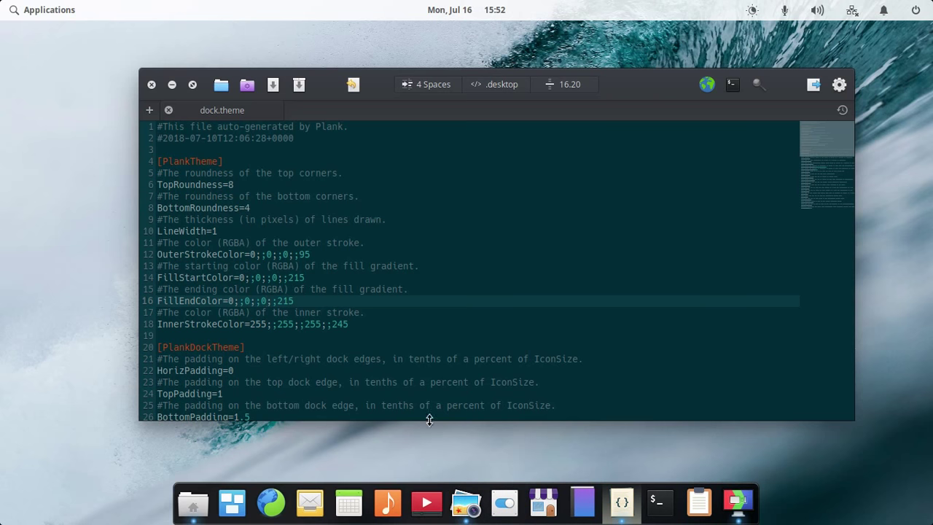
- Reduce the opacity values of FillStartColor and FillEndColor to 15 and save the file
click(298, 277)
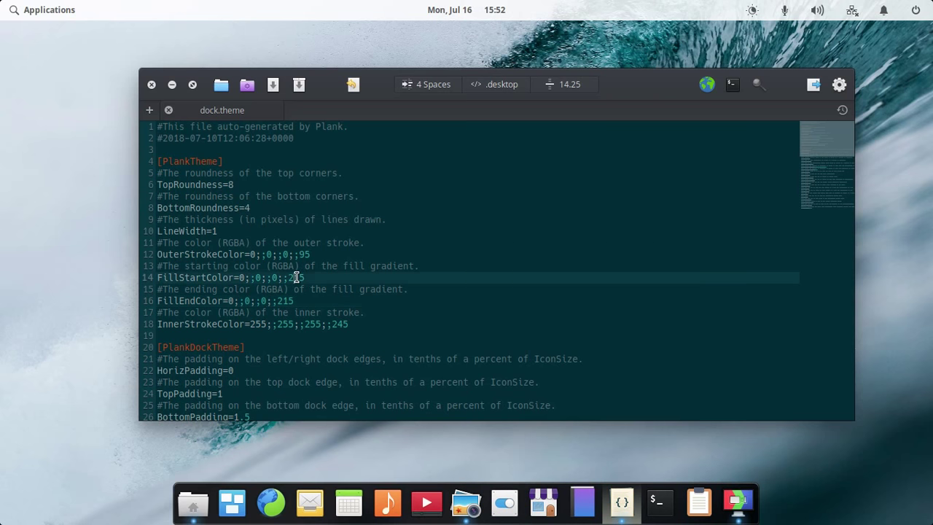
key(BackSpace)
key(Down)
key(Down)
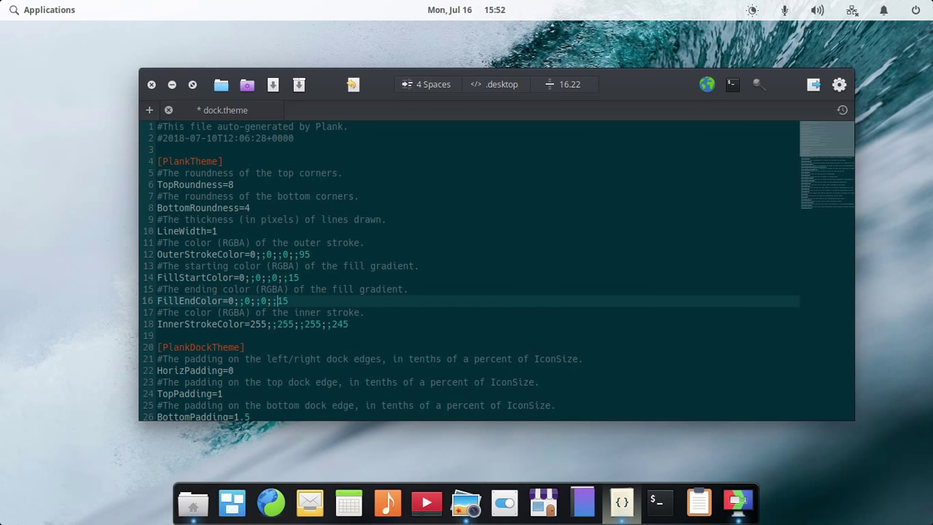
key(ctrl+s)
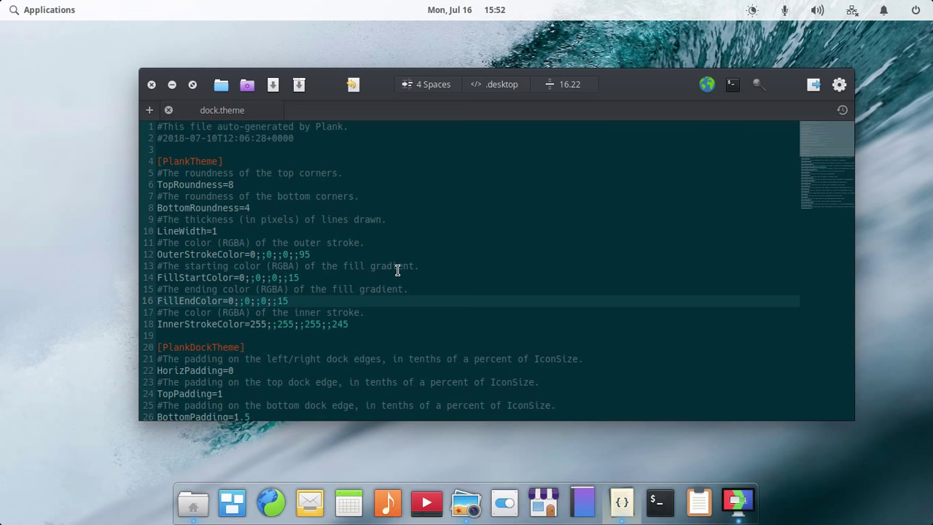
- Try the restyled dock's launchers and close the Code editor window
click(466, 501)
click(466, 501)
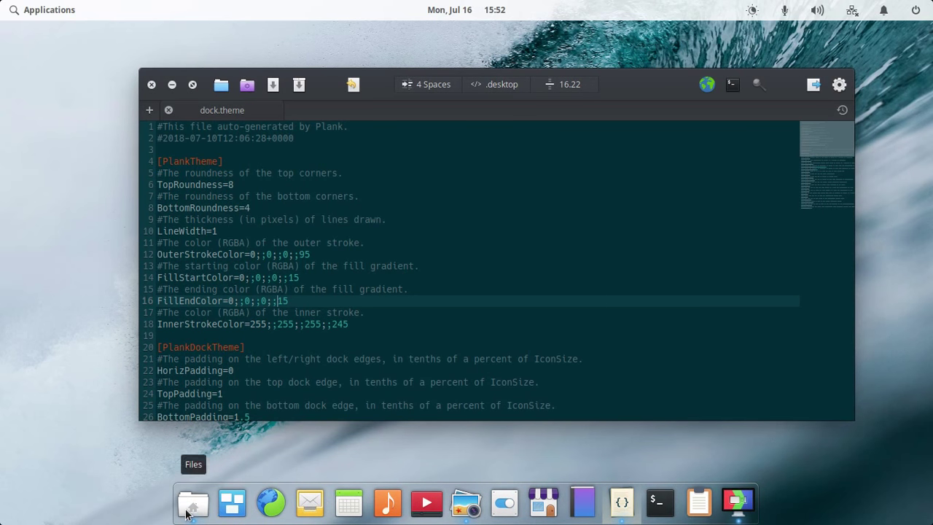
click(189, 508)
click(189, 509)
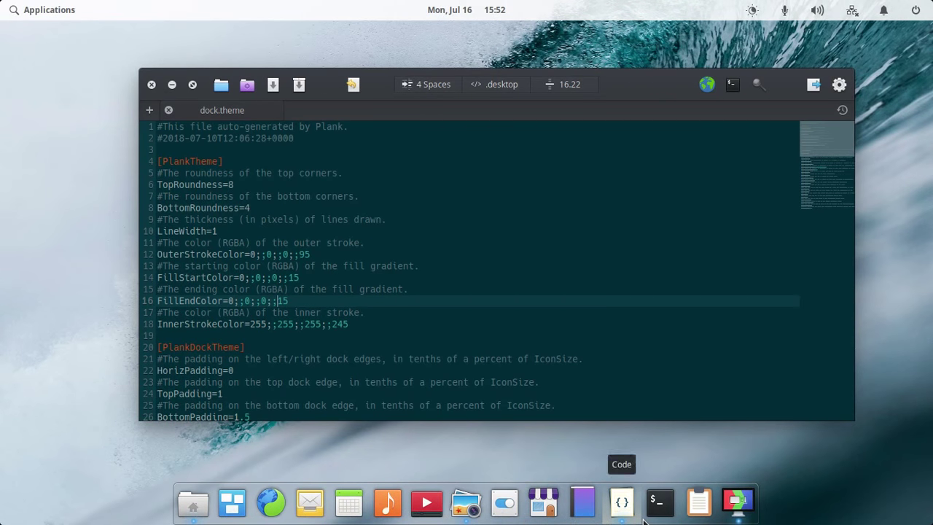
click(490, 322)
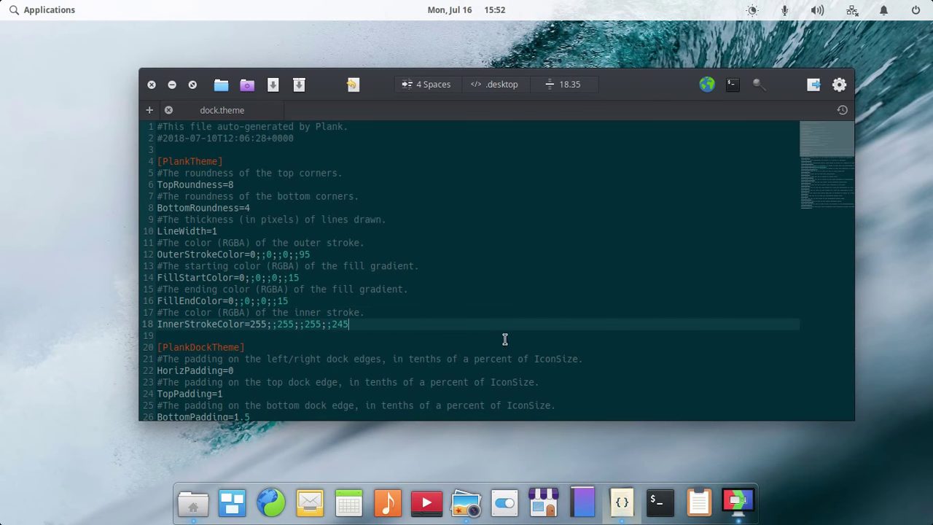
scroll(504, 338, down, 10)
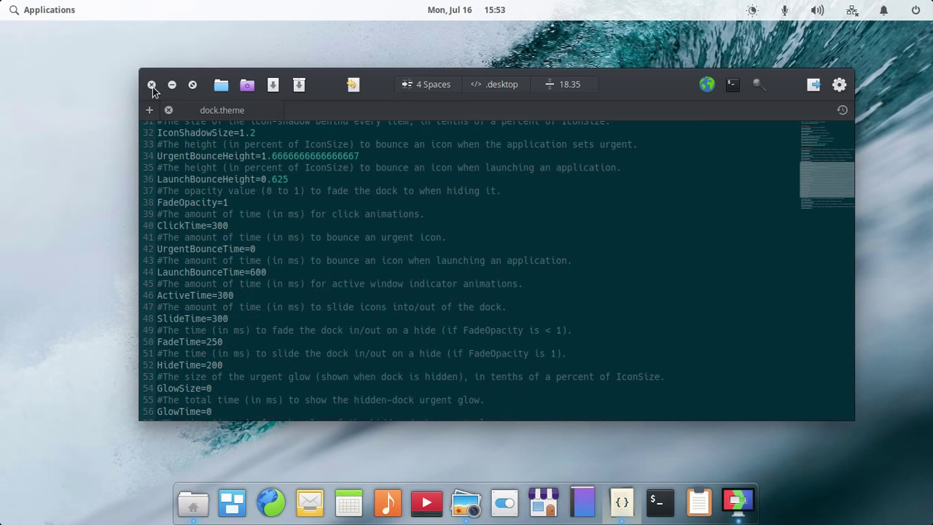
click(151, 85)
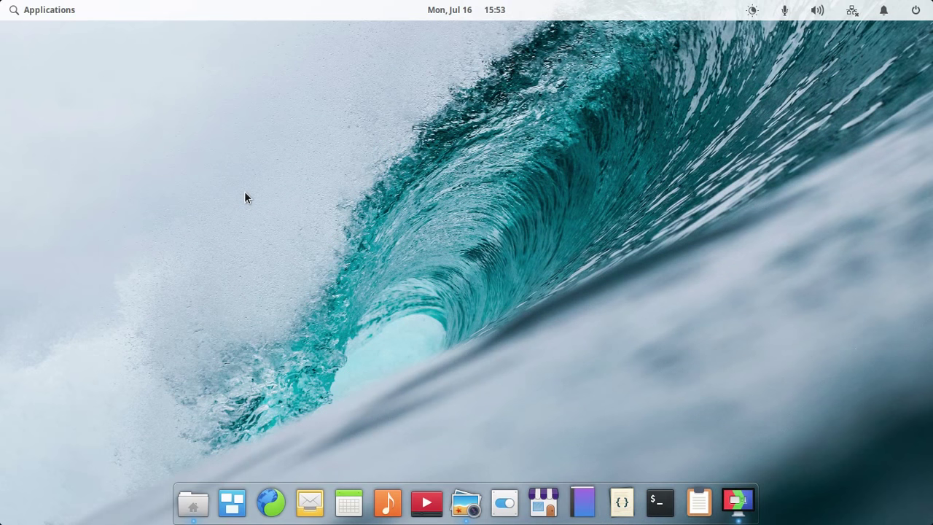